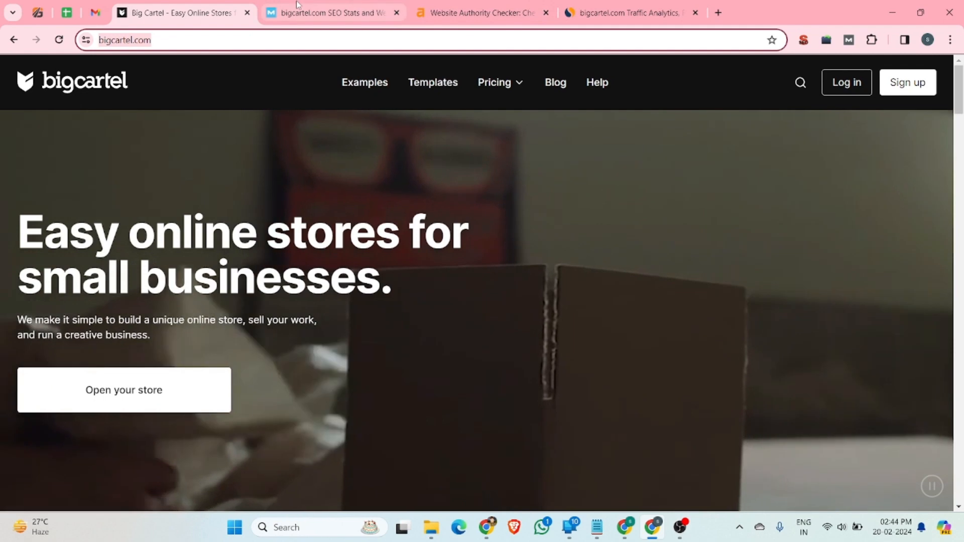
Review bigcartel.com's domain authority on Moz and Ahrefs, and its visits and top countries on Similarweb.
{"action": "left_click", "coordinate": [306, 11]}
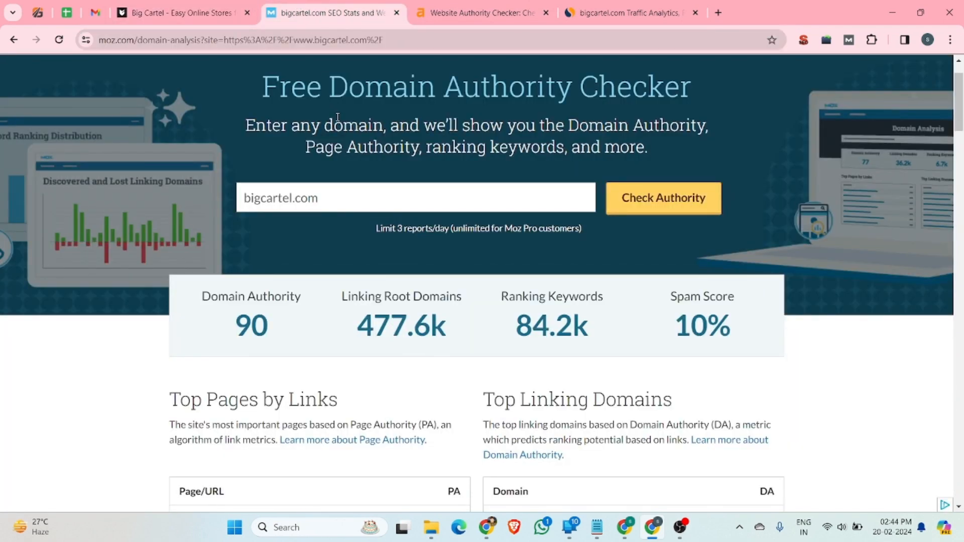
{"action": "left_click", "coordinate": [481, 11]}
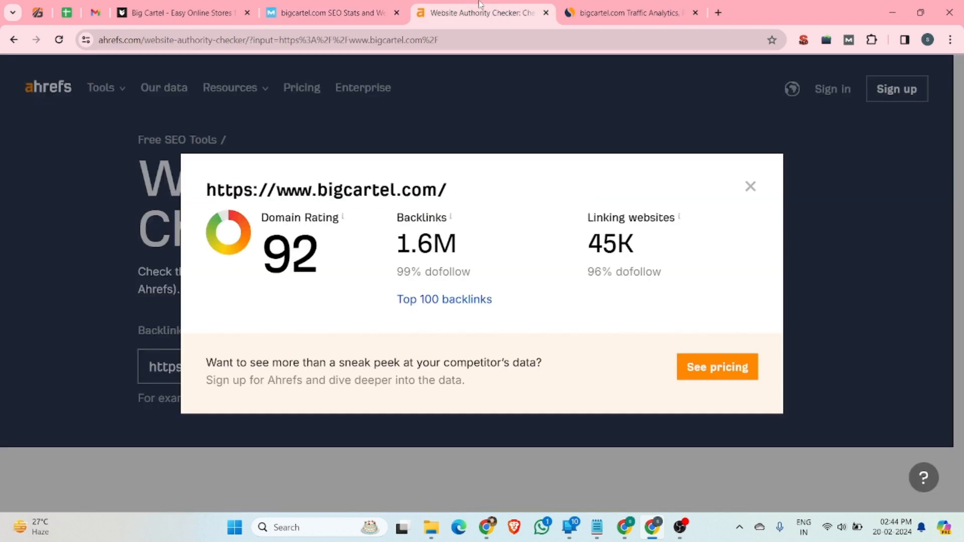
{"action": "left_click", "coordinate": [630, 13]}
{"action": "scroll", "coordinate": [203, 319], "scroll_direction": "down", "scroll_amount": 5}
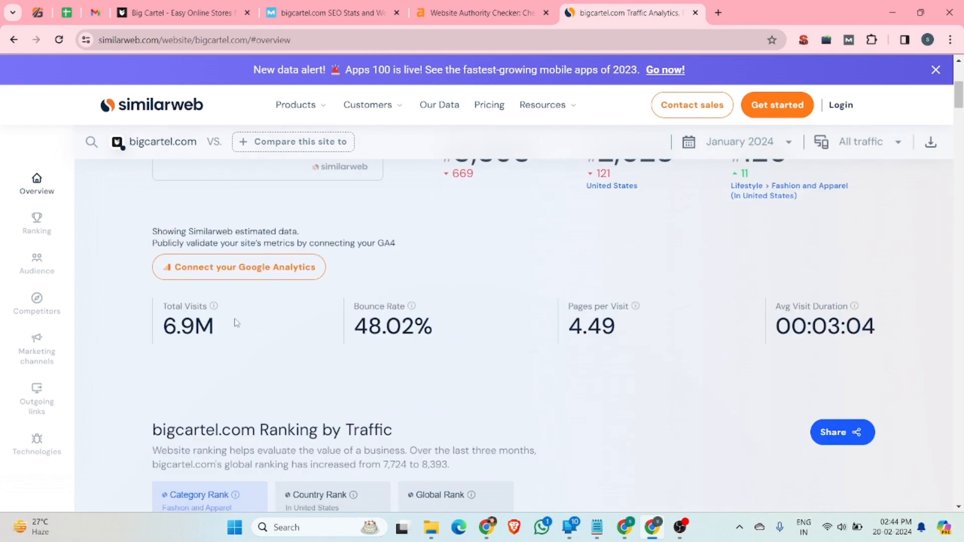
{"action": "scroll", "coordinate": [243, 320], "scroll_direction": "down", "scroll_amount": 15}
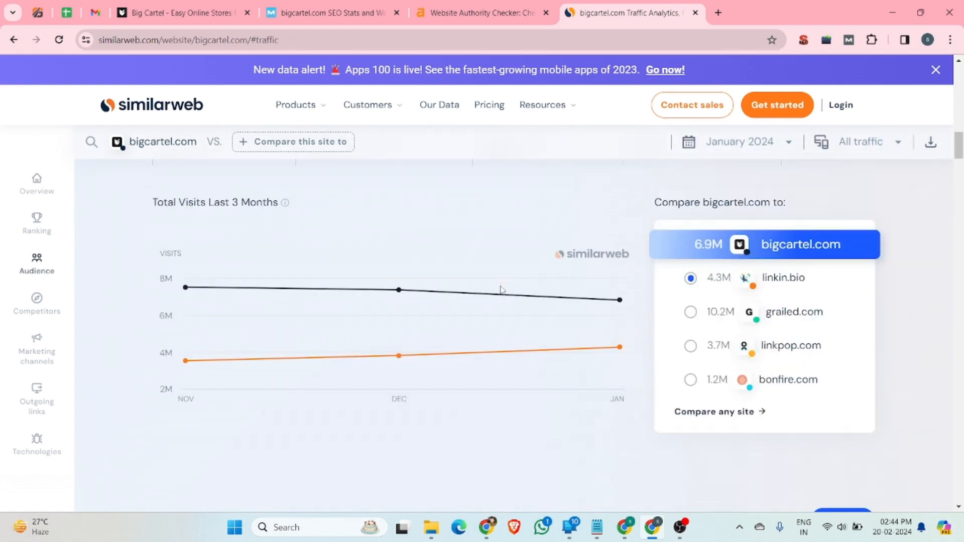
{"action": "scroll", "coordinate": [500, 290], "scroll_direction": "down", "scroll_amount": 10}
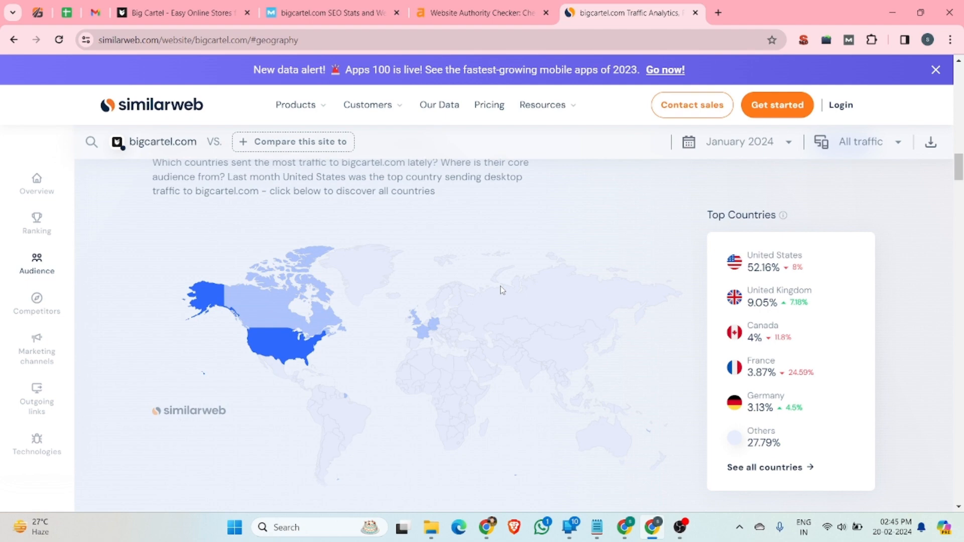
Return to the Big Cartel homepage and start signing up for the free 5-product Gold plan.
{"action": "left_click", "coordinate": [211, 12]}
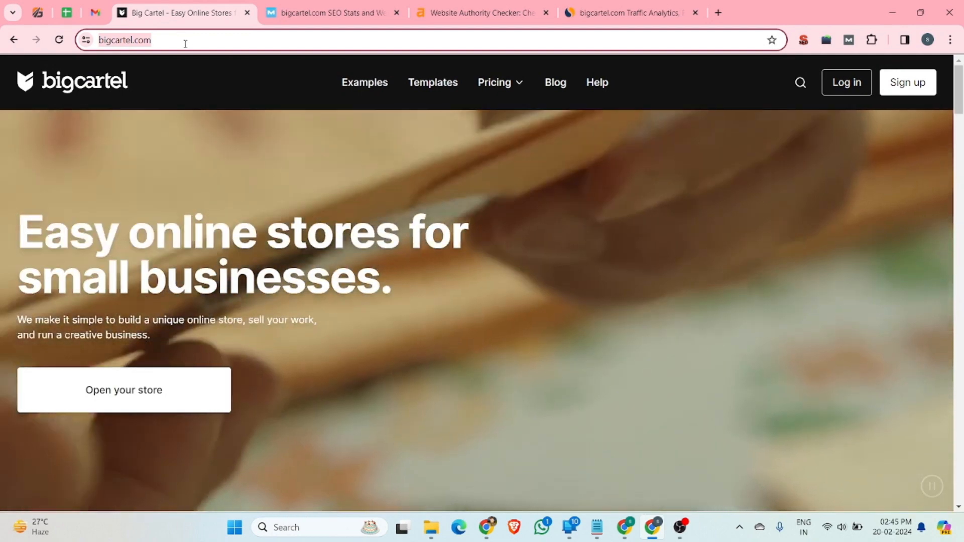
{"action": "scroll", "coordinate": [308, 235], "scroll_direction": "down", "scroll_amount": 7}
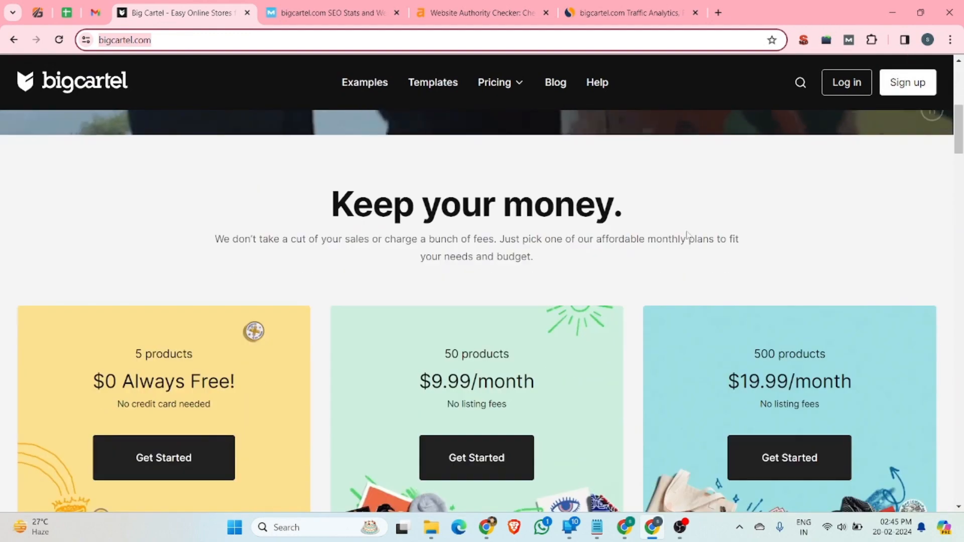
{"action": "scroll", "coordinate": [824, 196], "scroll_direction": "up", "scroll_amount": 7}
{"action": "scroll", "coordinate": [165, 396], "scroll_direction": "down", "scroll_amount": 6}
{"action": "scroll", "coordinate": [165, 397], "scroll_direction": "down", "scroll_amount": 5}
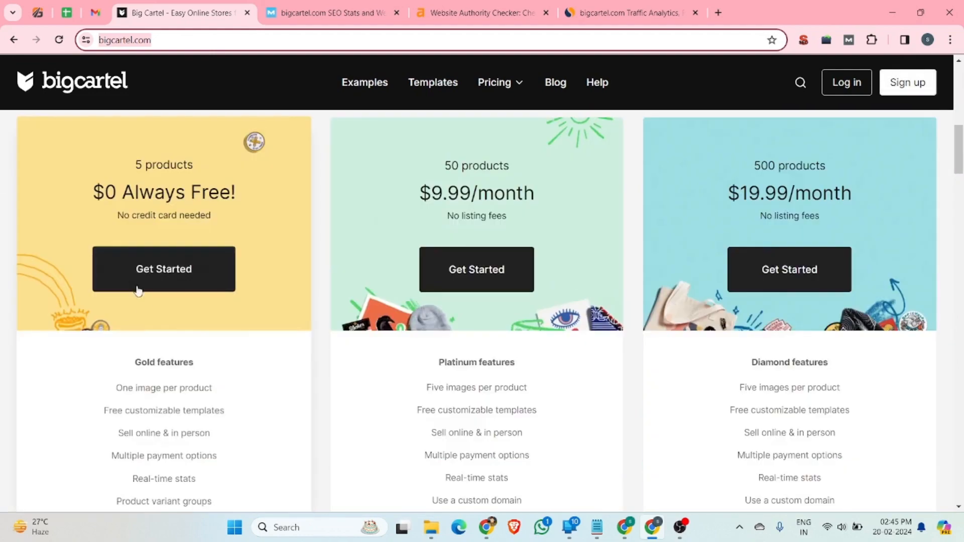
{"action": "left_click", "coordinate": [157, 286]}
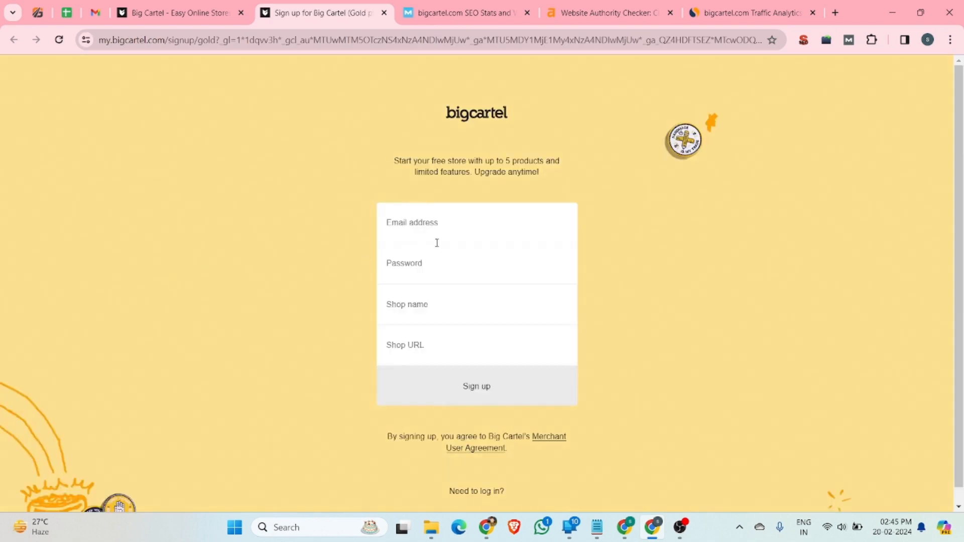
Fill in the account email and accept the suggested strong password in the sign-up form.
{"action": "left_click", "coordinate": [437, 243]}
{"action": "left_click", "coordinate": [480, 261]}
{"action": "left_click", "coordinate": [416, 270]}
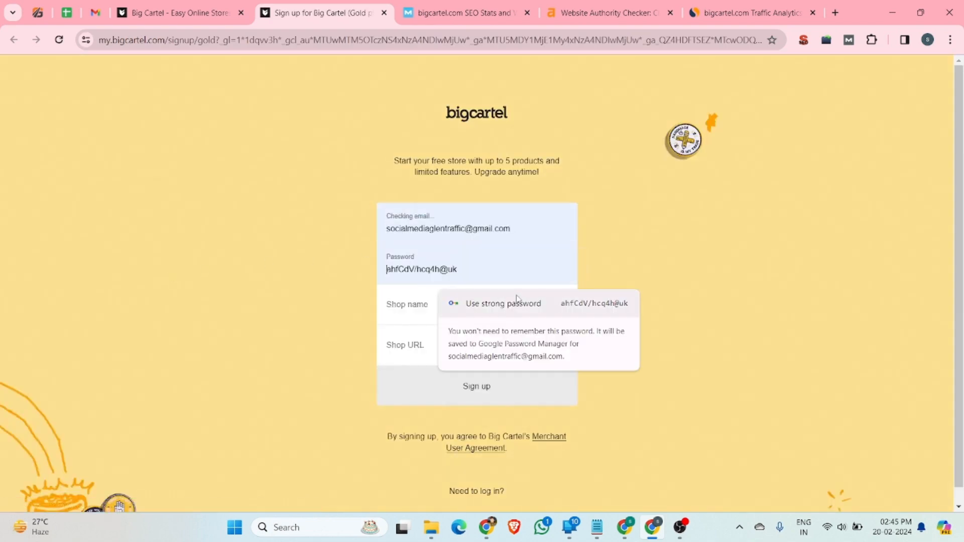
{"action": "left_click", "coordinate": [504, 303]}
Enter Glen Traffic as the shop name, check the glentraffic shop URL, and submit the sign-up.
{"action": "left_click", "coordinate": [410, 311]}
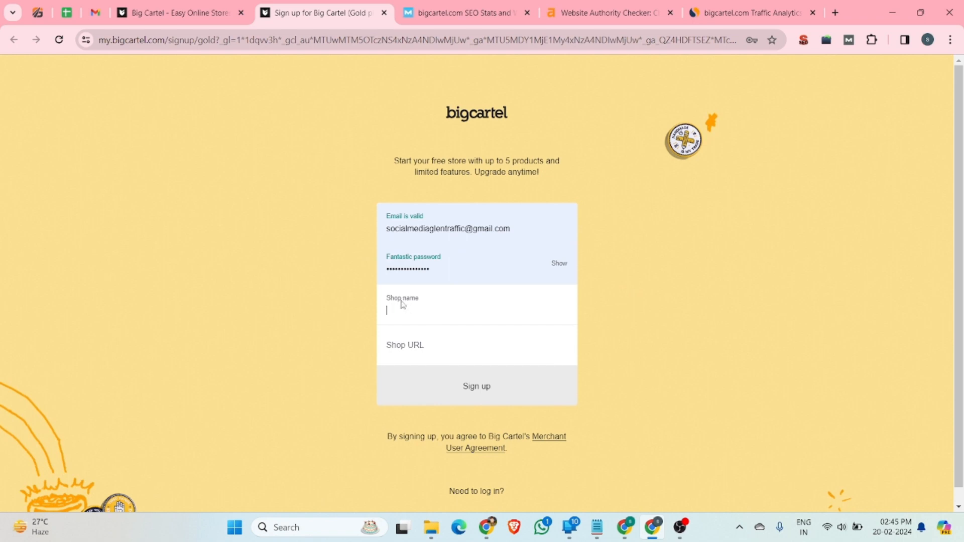
{"action": "type", "text": "Glen Traffic"}
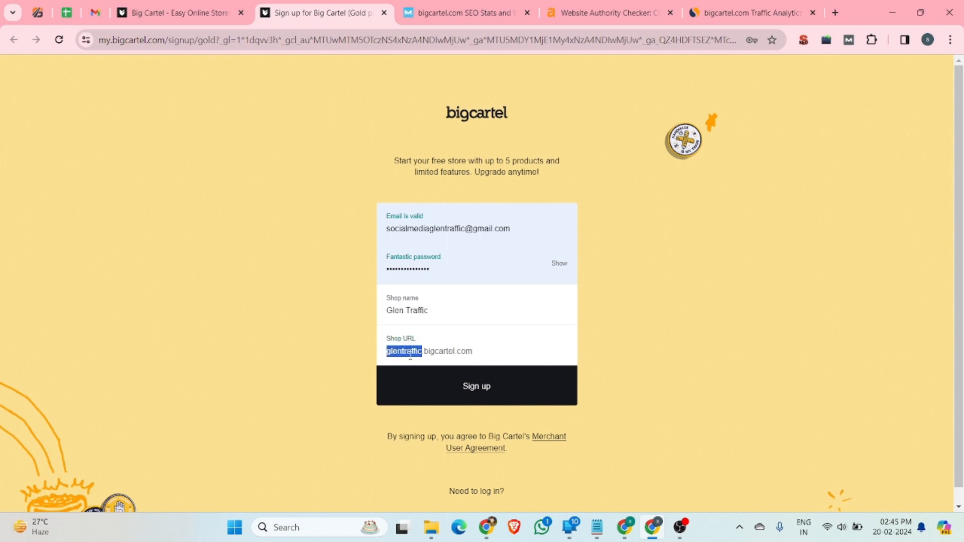
{"action": "left_click", "coordinate": [405, 355]}
{"action": "left_click_drag", "start_coordinate": [388, 352], "coordinate": [485, 353]}
{"action": "left_click", "coordinate": [466, 388]}
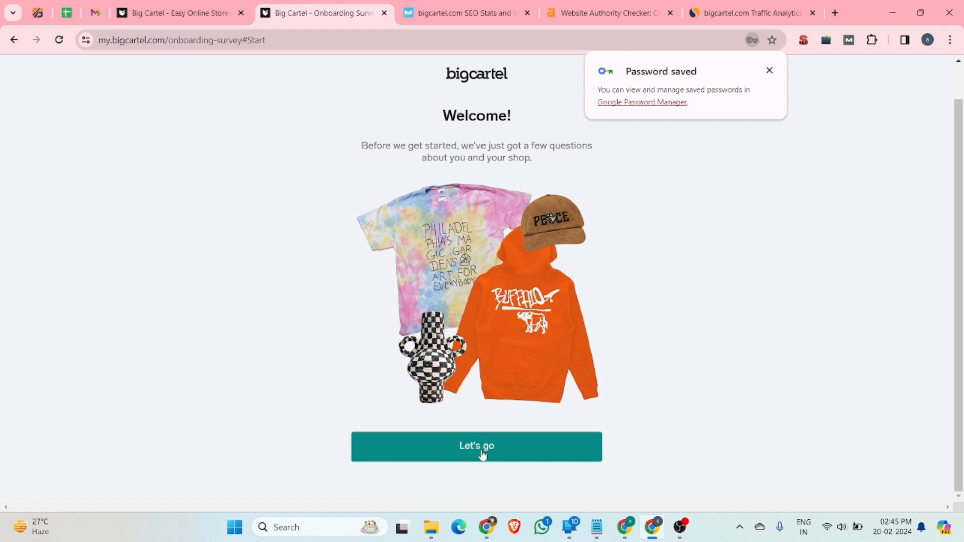
Start the onboarding survey and submit the shop owner's first and last name.
{"action": "left_click", "coordinate": [482, 455]}
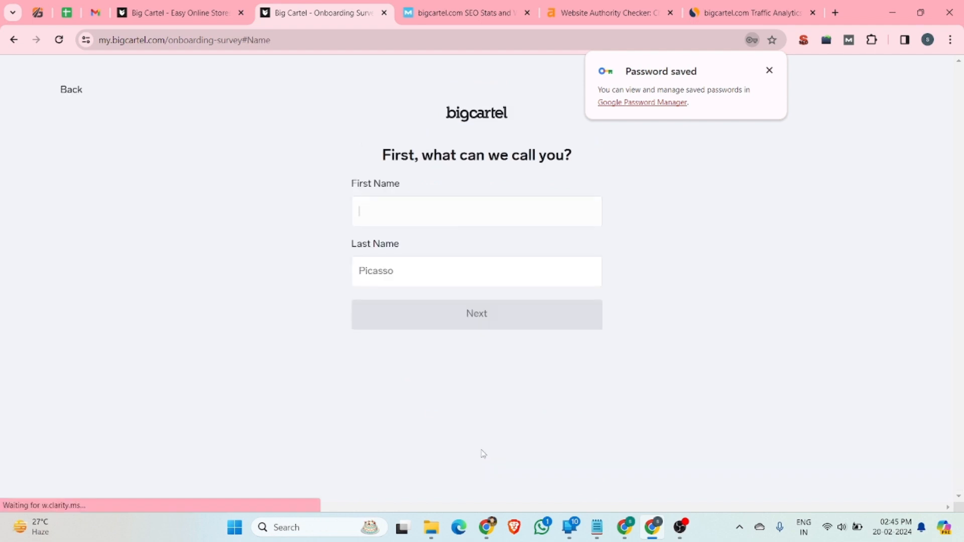
{"action": "left_click", "coordinate": [385, 223]}
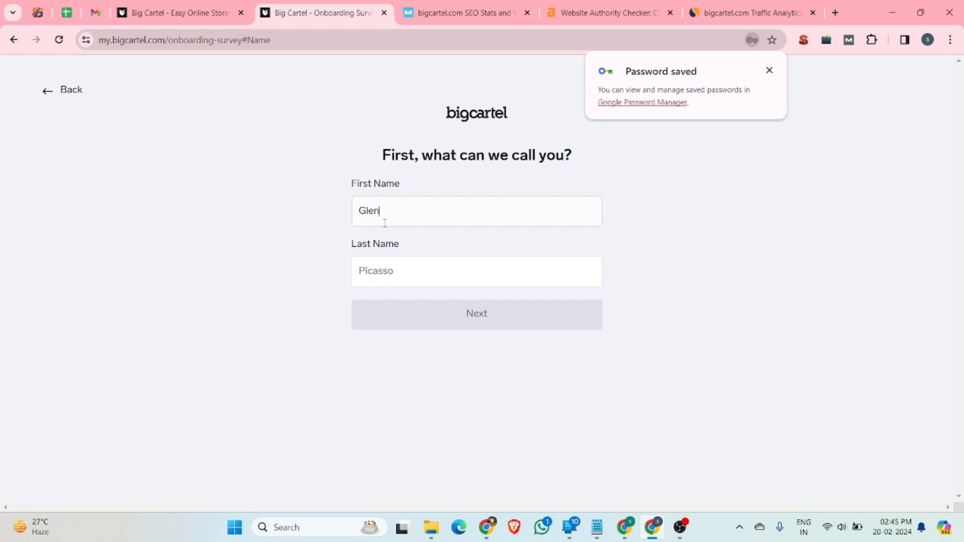
{"action": "type", "text": "T"}
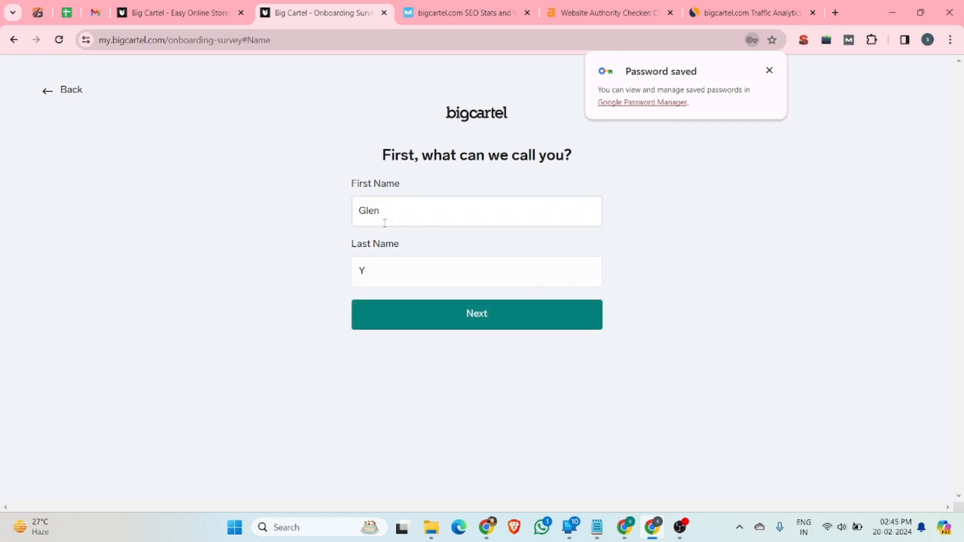
{"action": "key", "text": "BackSpace"}
{"action": "type", "text": "Traffic"}
{"action": "left_click", "coordinate": [478, 318]}
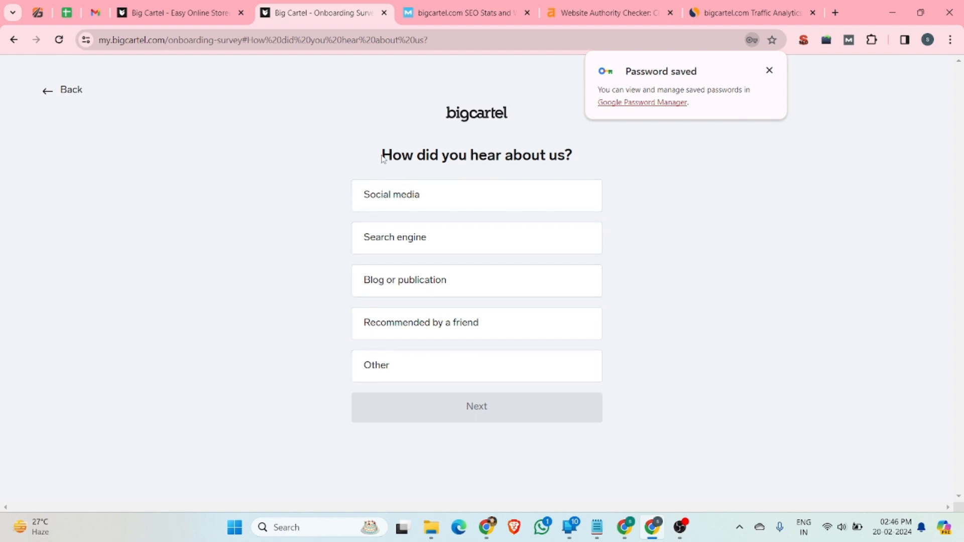
Answer the survey with "Social media", "I'm selling for the first time" and "I'm not sure yet".
{"action": "left_click", "coordinate": [458, 190]}
{"action": "left_click", "coordinate": [506, 408]}
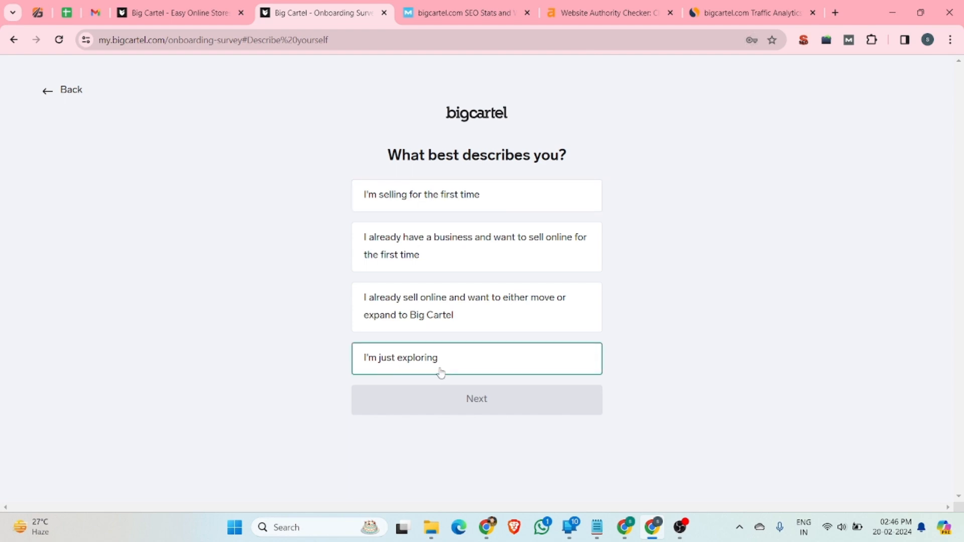
{"action": "left_click", "coordinate": [446, 207]}
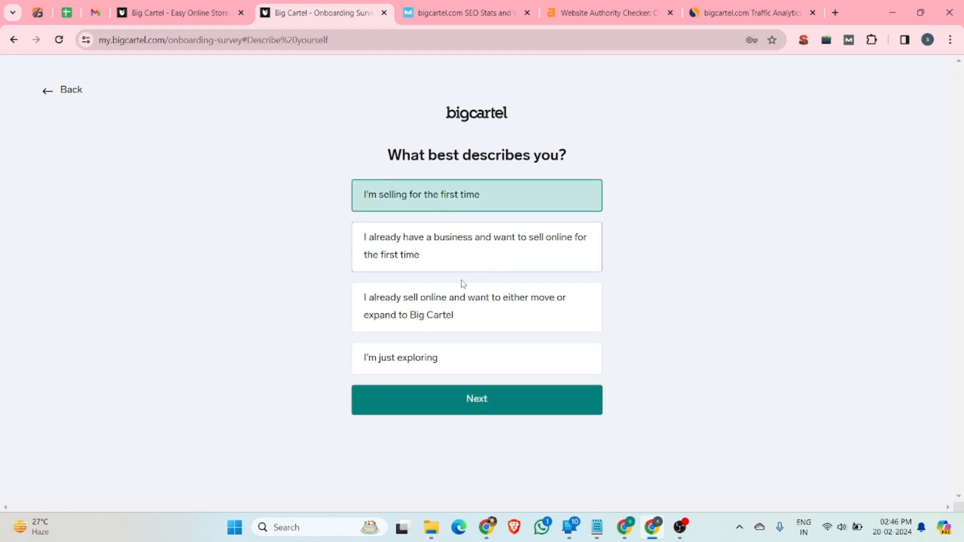
{"action": "left_click", "coordinate": [500, 403]}
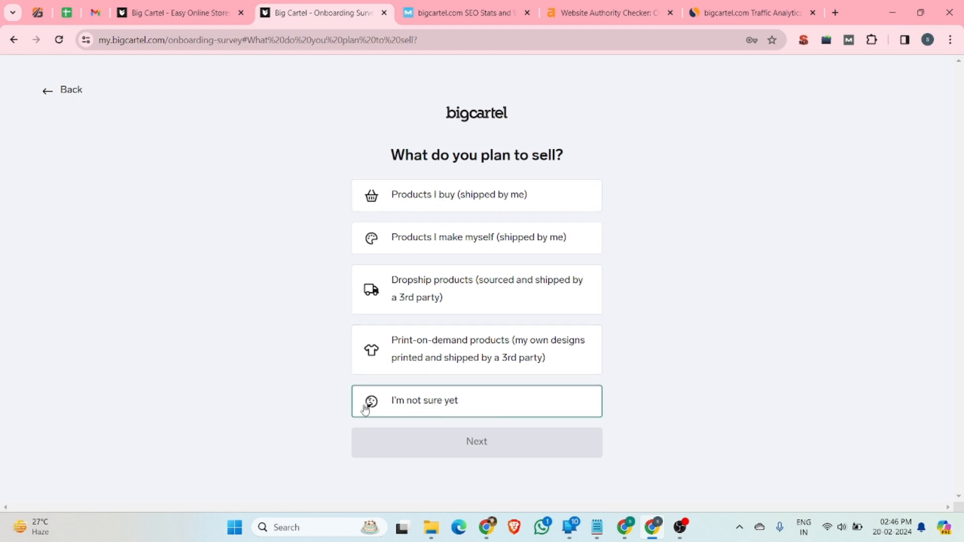
{"action": "left_click", "coordinate": [475, 409]}
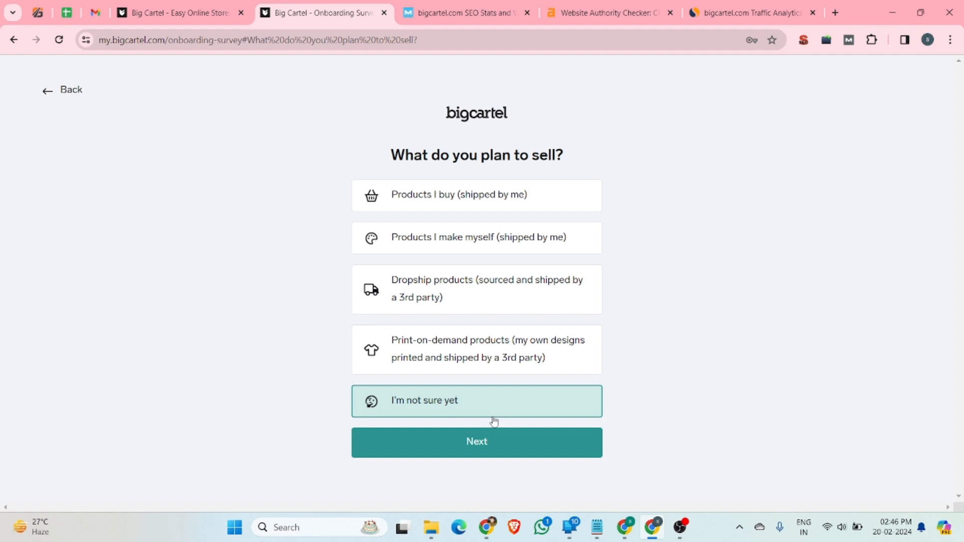
{"action": "left_click", "coordinate": [488, 449]}
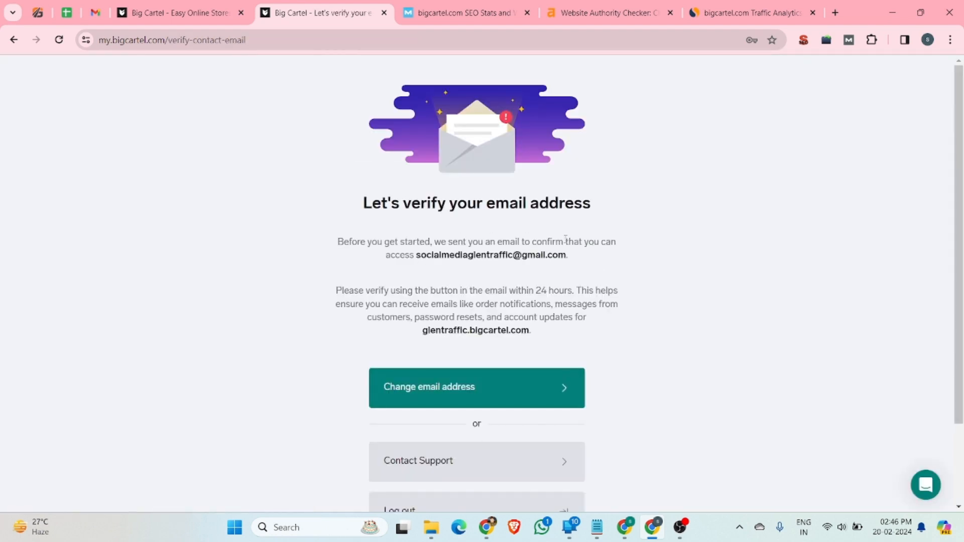
Switch to the Gmail inbox and delete the open Autodesk verification email.
{"action": "scroll", "coordinate": [70, 113], "scroll_direction": "down", "scroll_amount": 1}
{"action": "left_click", "coordinate": [94, 12]}
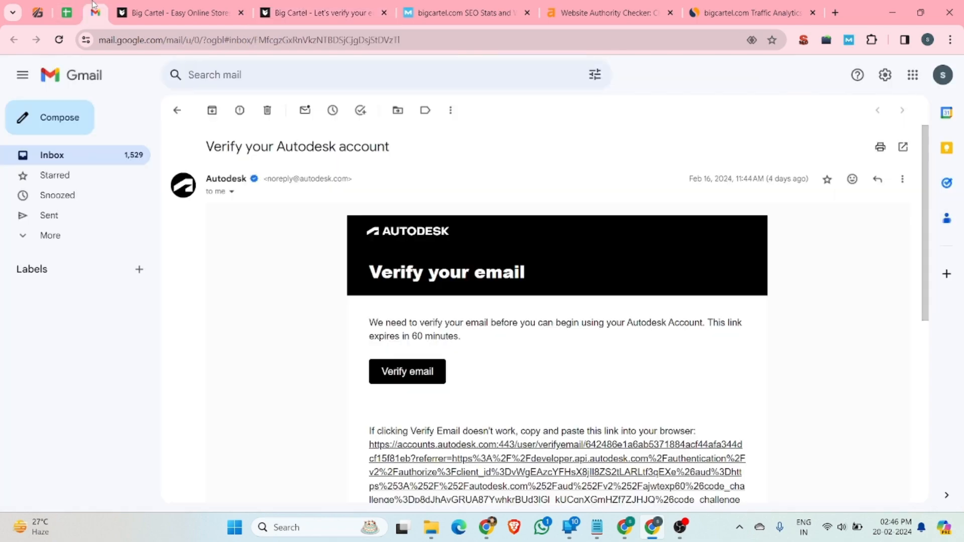
{"action": "left_click", "coordinate": [267, 112]}
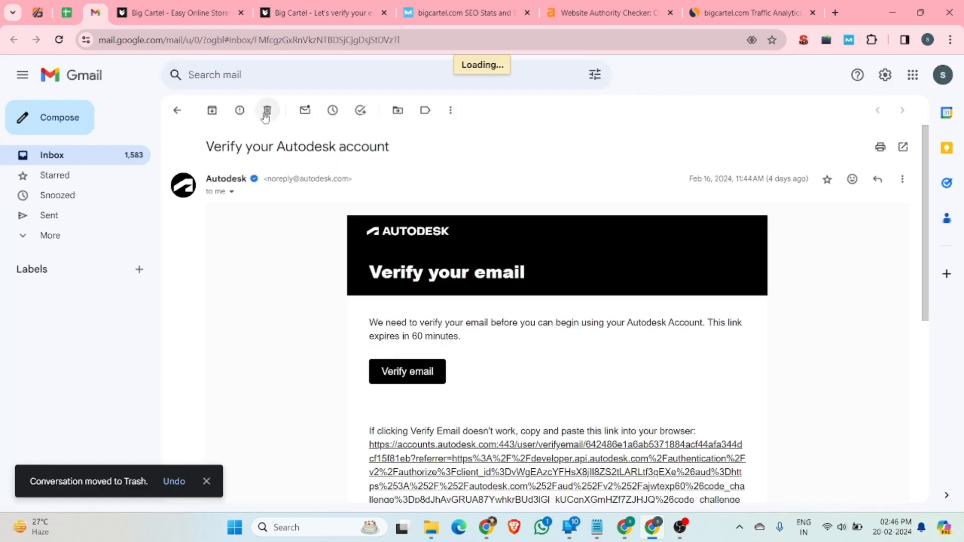
Open Big Cartel's "We need you to verify your email" message, verify the address, and dismiss the dashboard notice.
{"action": "left_click", "coordinate": [372, 176]}
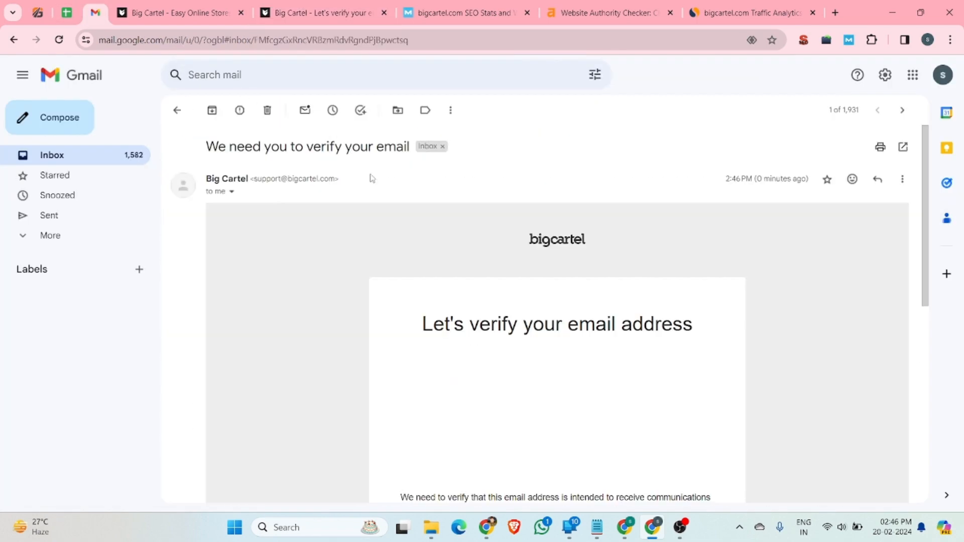
{"action": "scroll", "coordinate": [474, 230], "scroll_direction": "down", "scroll_amount": 5}
{"action": "scroll", "coordinate": [547, 371], "scroll_direction": "down", "scroll_amount": 1}
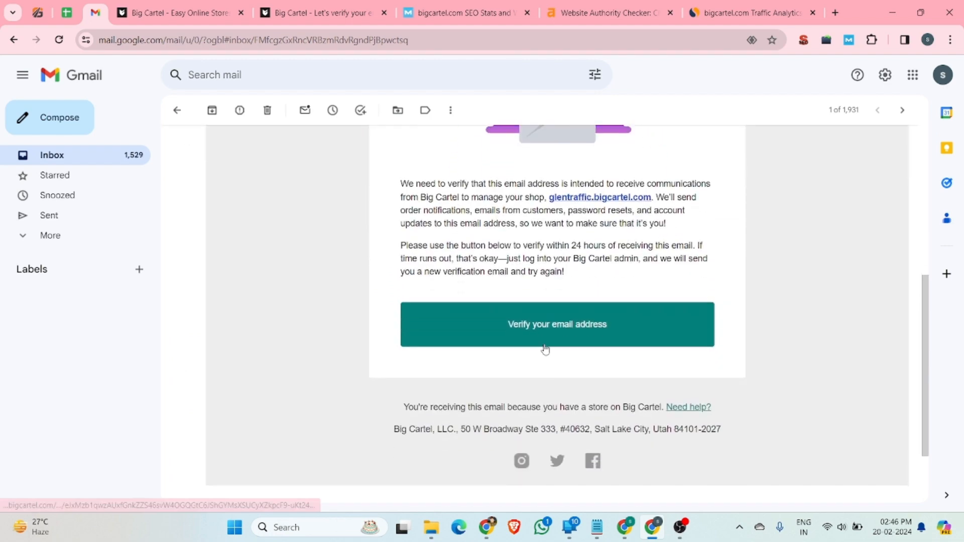
{"action": "left_click", "coordinate": [545, 342]}
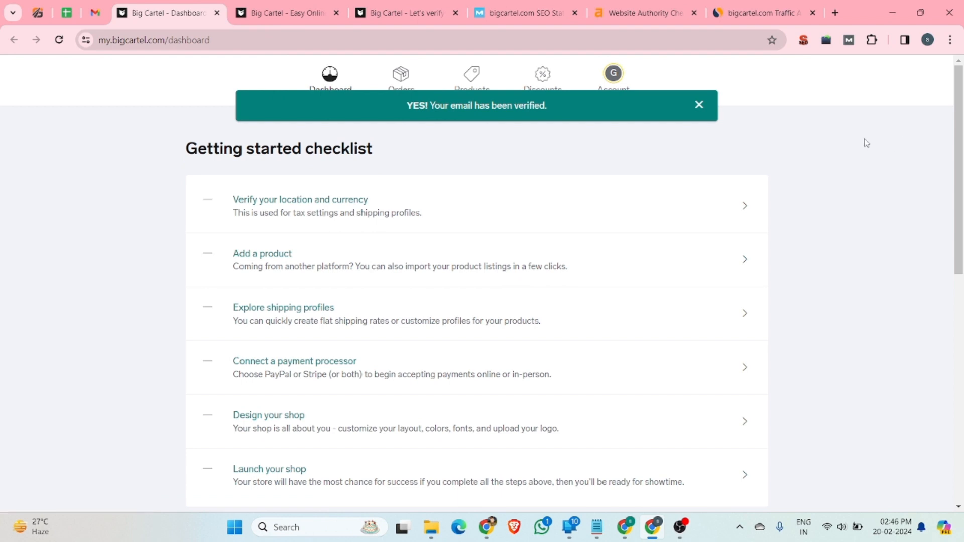
{"action": "left_click", "coordinate": [699, 104]}
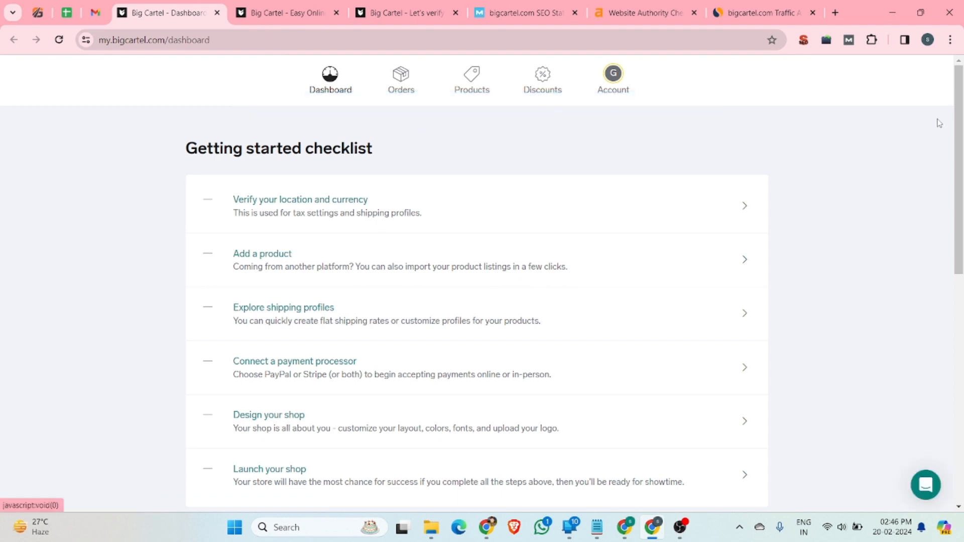
Upload the GLEN-RECRUITERS image from Downloads as the shop's profile image in the account settings.
{"action": "left_click", "coordinate": [621, 83]}
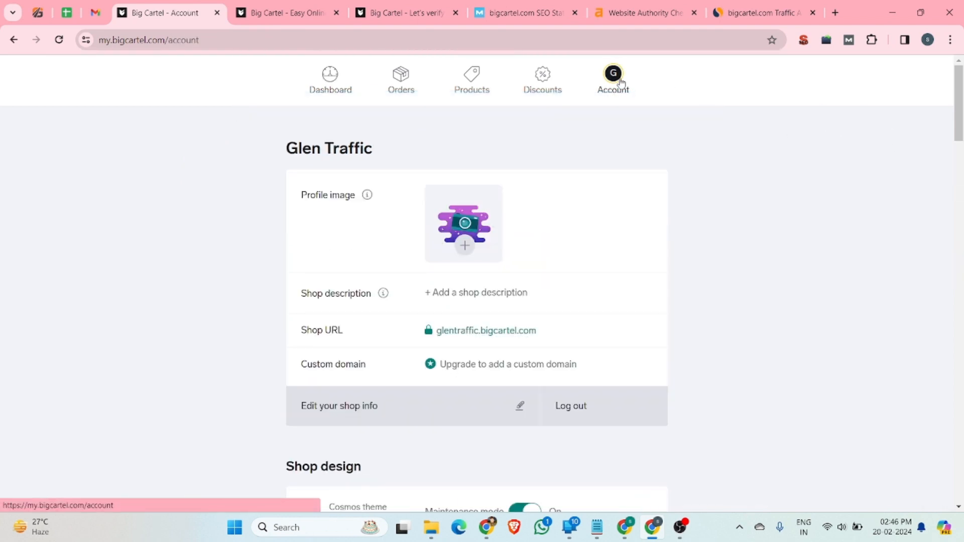
{"action": "scroll", "coordinate": [457, 191], "scroll_direction": "down", "scroll_amount": 1}
{"action": "left_click", "coordinate": [466, 184]}
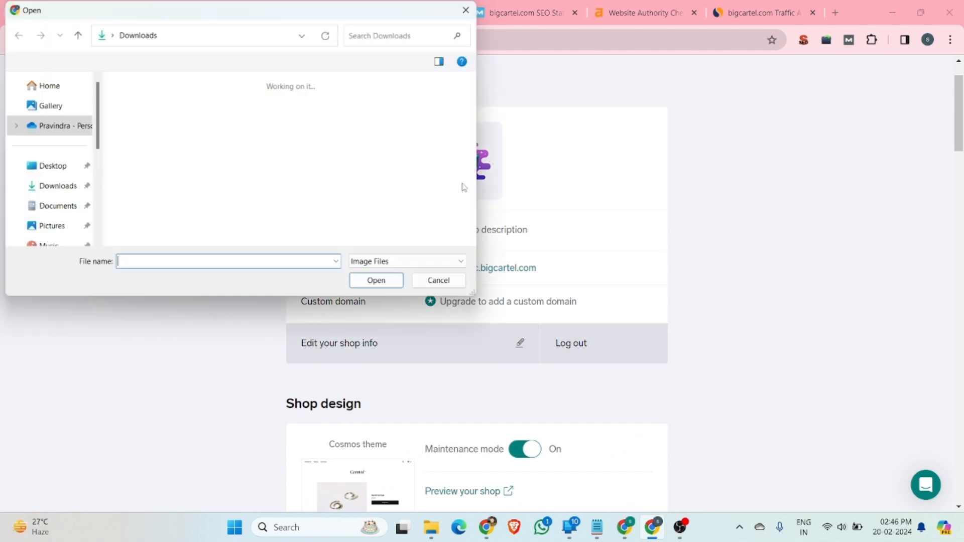
{"action": "scroll", "coordinate": [232, 181], "scroll_direction": "down", "scroll_amount": 3}
{"action": "left_click", "coordinate": [141, 202]}
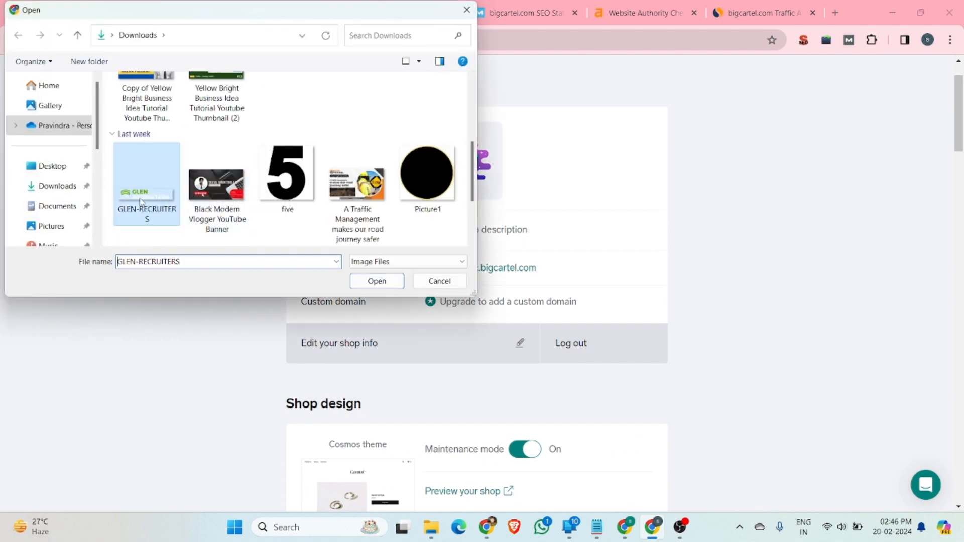
{"action": "left_click", "coordinate": [377, 281]}
Open the shop info for editing at the empty shop description.
{"action": "scroll", "coordinate": [552, 166], "scroll_direction": "down", "scroll_amount": 1}
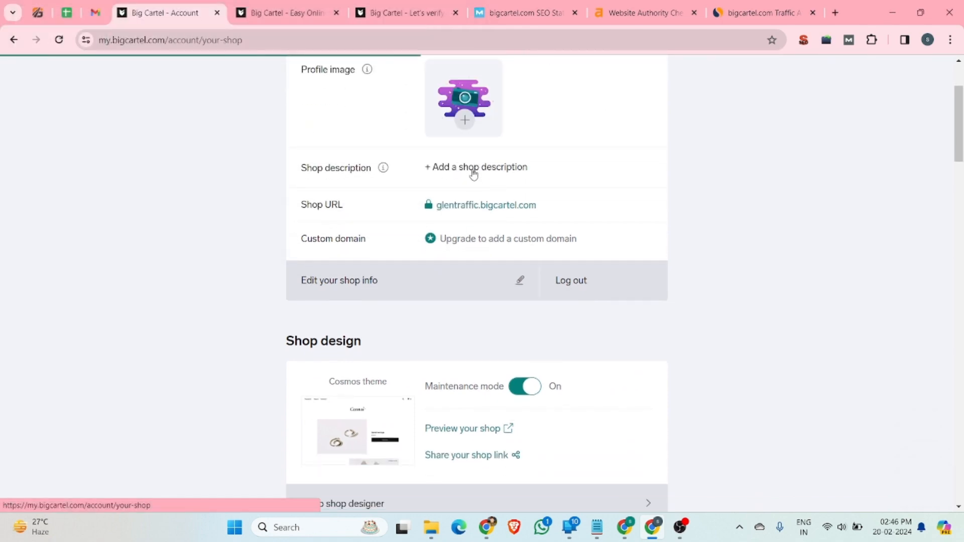
{"action": "left_click", "coordinate": [473, 171]}
{"action": "left_click", "coordinate": [372, 203]}
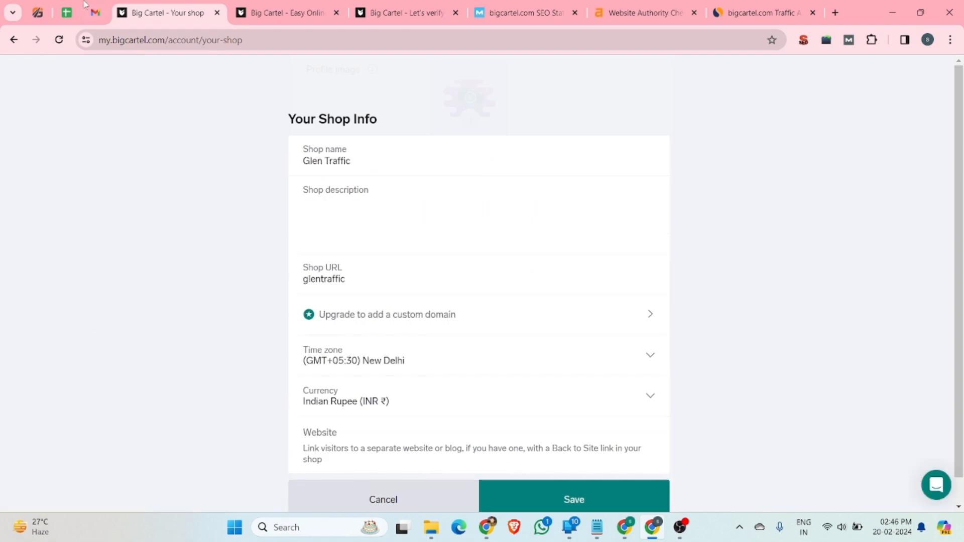
Copy the introductory paragraph under "Your Trusted Traffic Management Company" on glentraffic.ca into the shop description.
{"action": "left_click", "coordinate": [38, 13]}
{"action": "scroll", "coordinate": [520, 268], "scroll_direction": "down", "scroll_amount": 8}
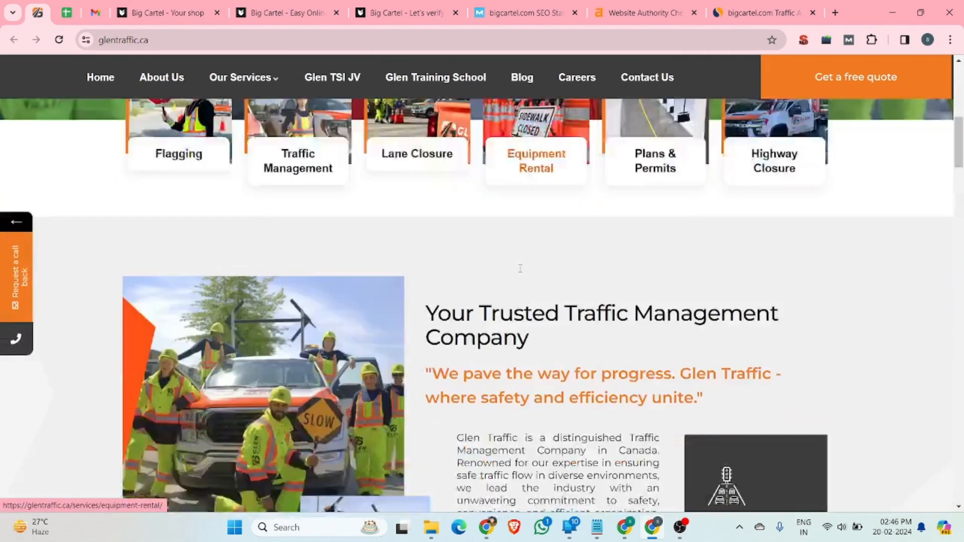
{"action": "scroll", "coordinate": [520, 268], "scroll_direction": "down", "scroll_amount": 5}
{"action": "left_click_drag", "start_coordinate": [542, 309], "coordinate": [466, 194]}
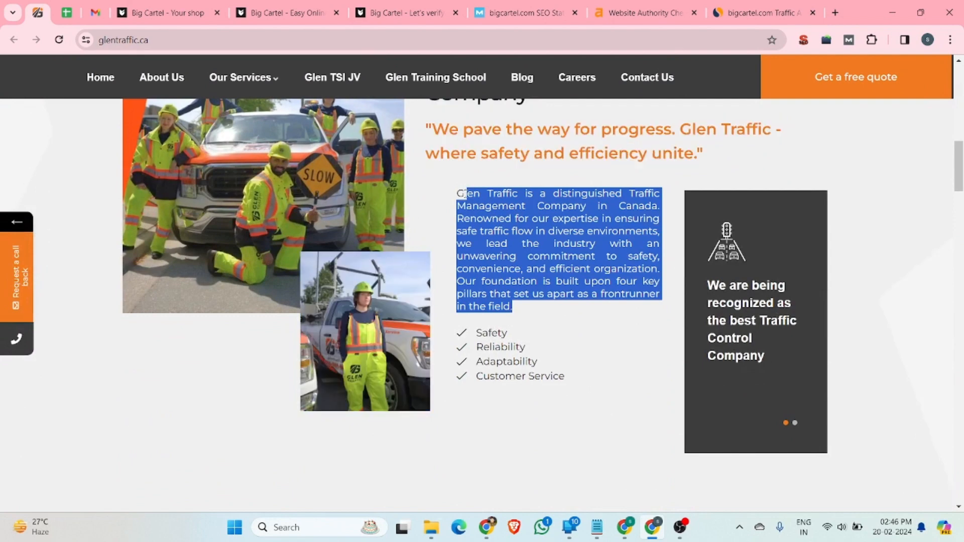
{"action": "left_click", "coordinate": [165, 13]}
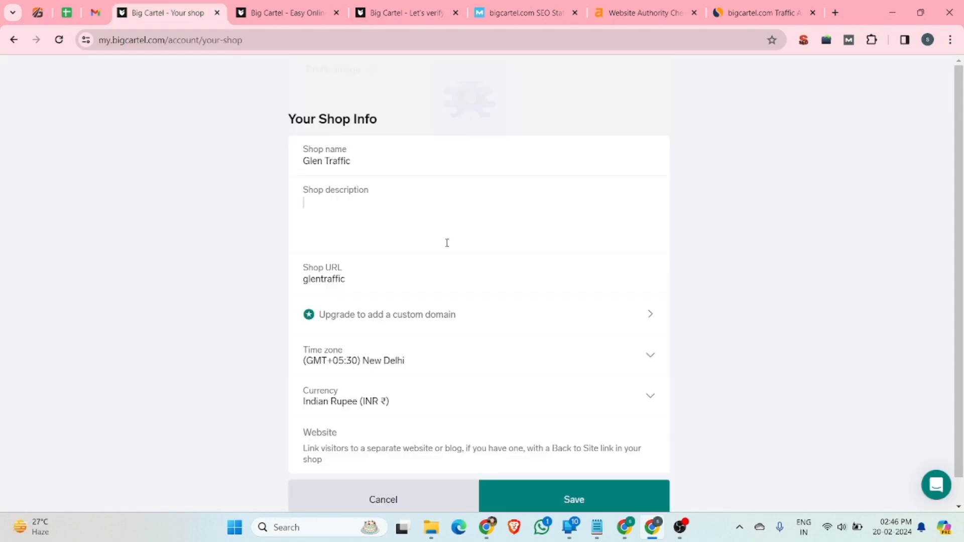
{"action": "type", "text": "Glen Traffic is a distinguished Traffic Management Company in Canada. Renowned for our expertise in ensuring safe traffic flow in diverse environments, we lead the industry with an unwavering commitment to safety, convenience, and efficient organization. Our foundation is built upon four key pillars that set us apart as a frontrunner in the field."}
{"action": "scroll", "coordinate": [434, 275], "scroll_direction": "down", "scroll_amount": 1}
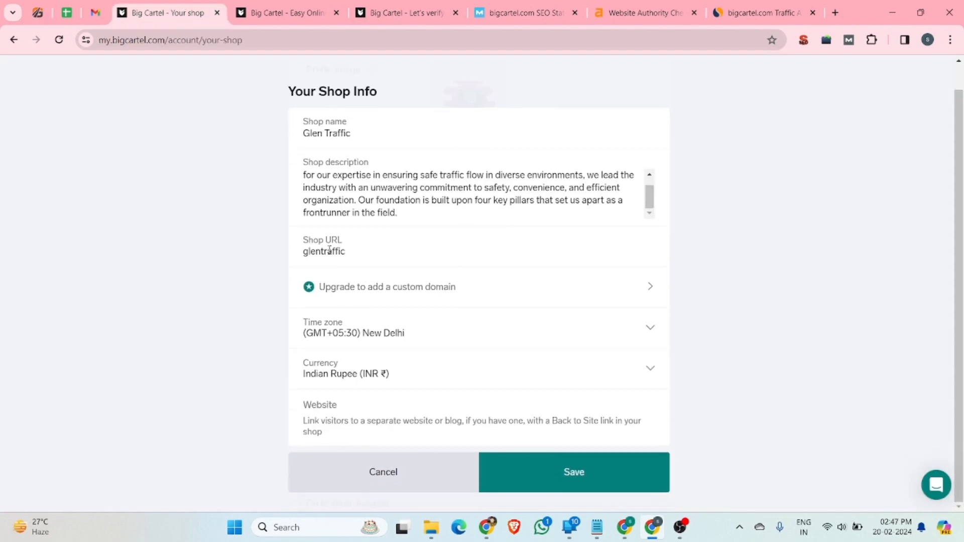
{"action": "left_click_drag", "start_coordinate": [415, 258], "coordinate": [302, 260]}
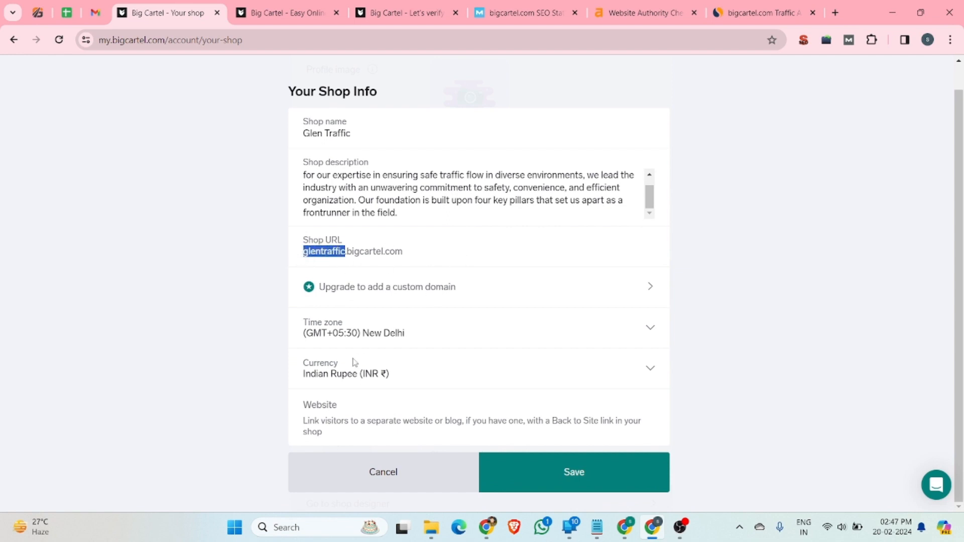
{"action": "left_click", "coordinate": [341, 419]}
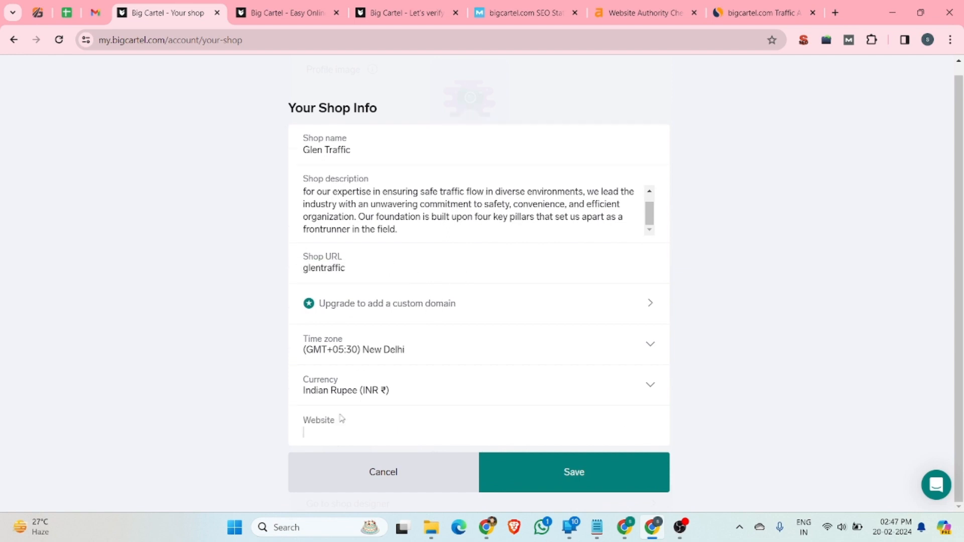
{"action": "left_click", "coordinate": [42, 8]}
{"action": "left_click", "coordinate": [151, 40]}
{"action": "key", "text": "ctrl+c"}
{"action": "left_click", "coordinate": [168, 8]}
{"action": "key", "text": "ctrl+v"}
{"action": "left_click", "coordinate": [614, 469]}
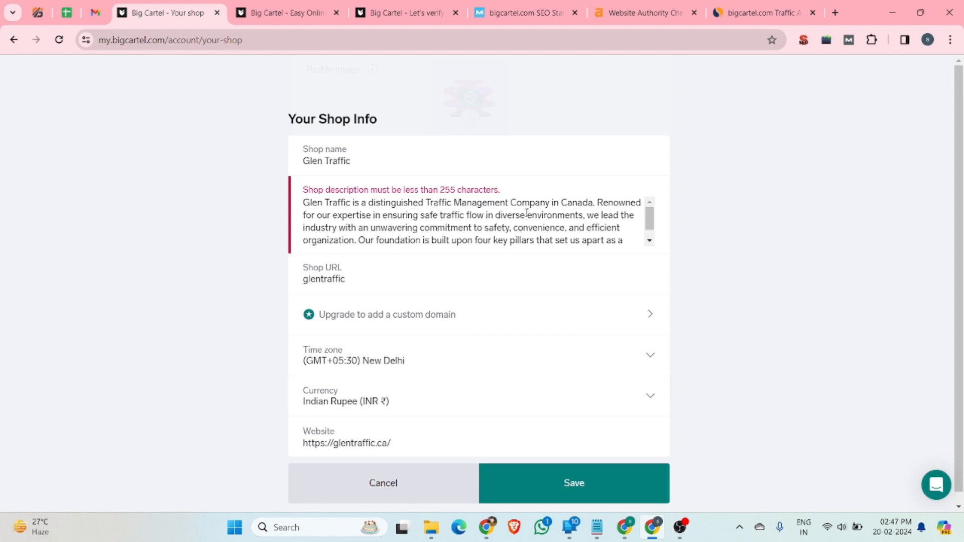
Shorten the shop description to end at "an unwavering commitment to safety," and save the shop info.
{"action": "scroll", "coordinate": [485, 228], "scroll_direction": "down", "scroll_amount": 1}
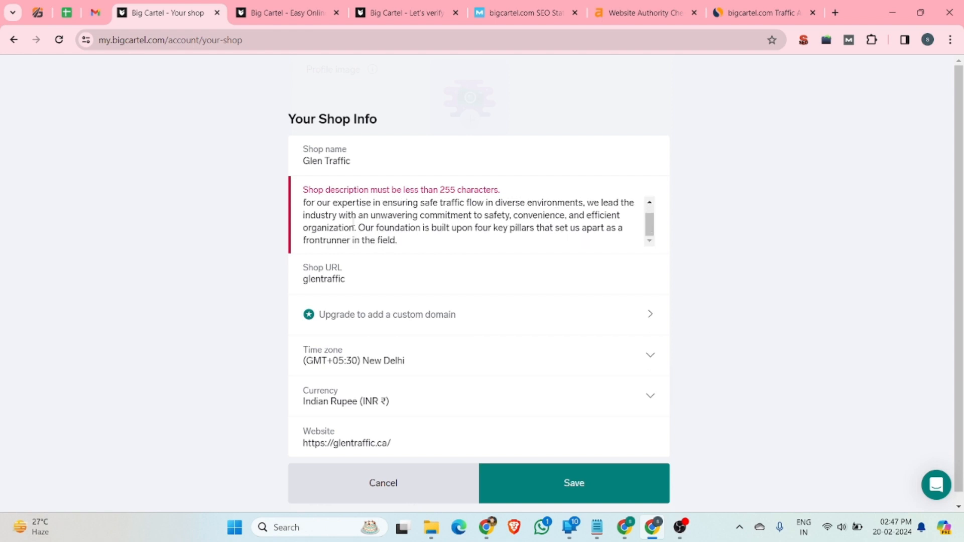
{"action": "left_click_drag", "start_coordinate": [358, 229], "coordinate": [441, 240]}
{"action": "key", "text": "BackSpace"}
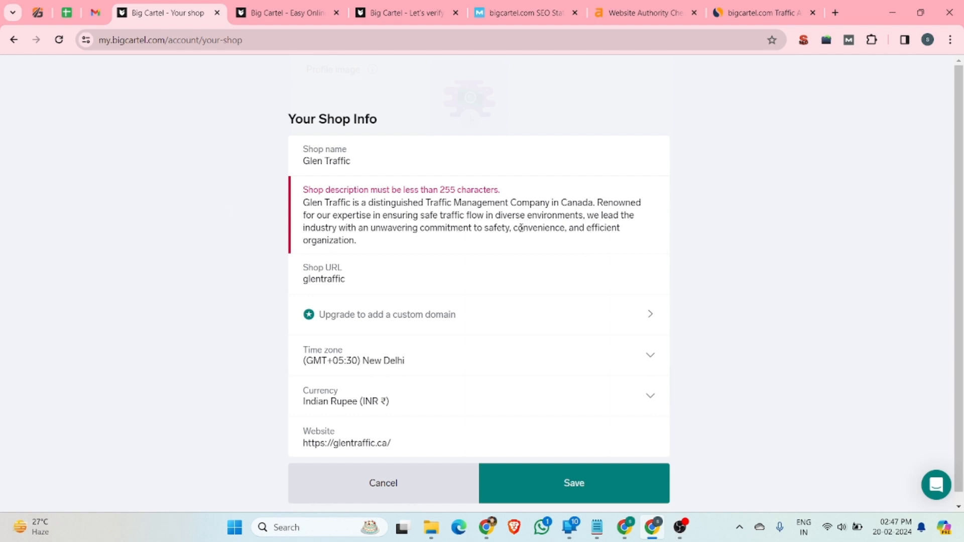
{"action": "left_click_drag", "start_coordinate": [513, 228], "coordinate": [607, 241]}
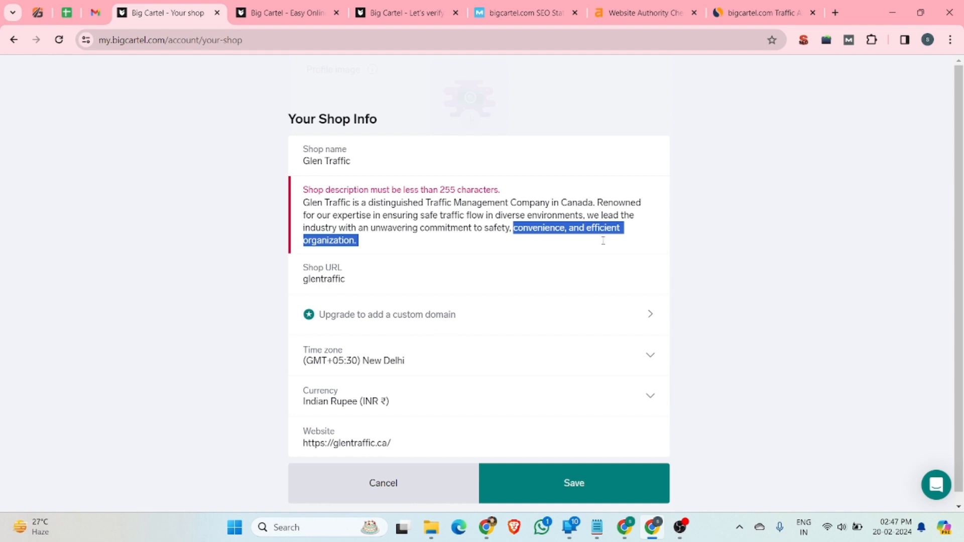
{"action": "key", "text": "BackSpace"}
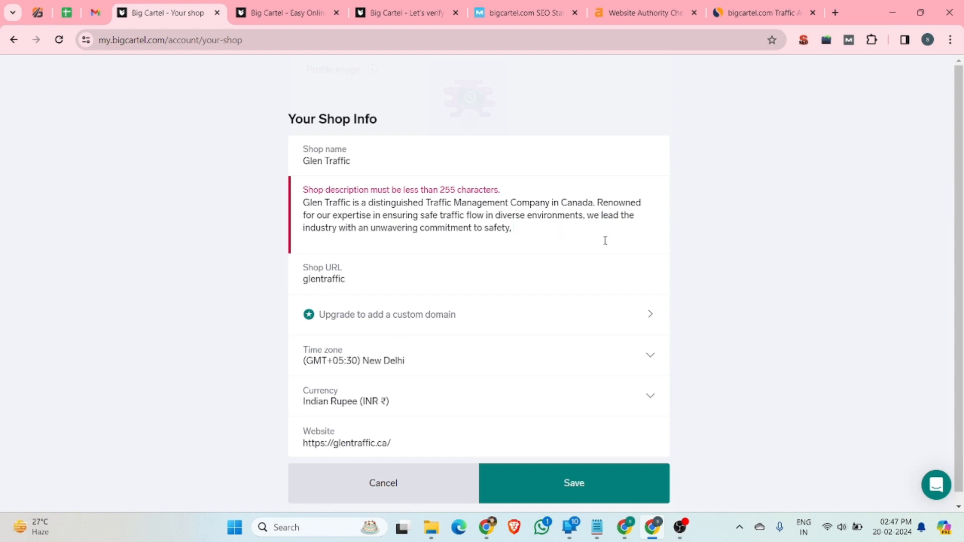
{"action": "left_click", "coordinate": [592, 467]}
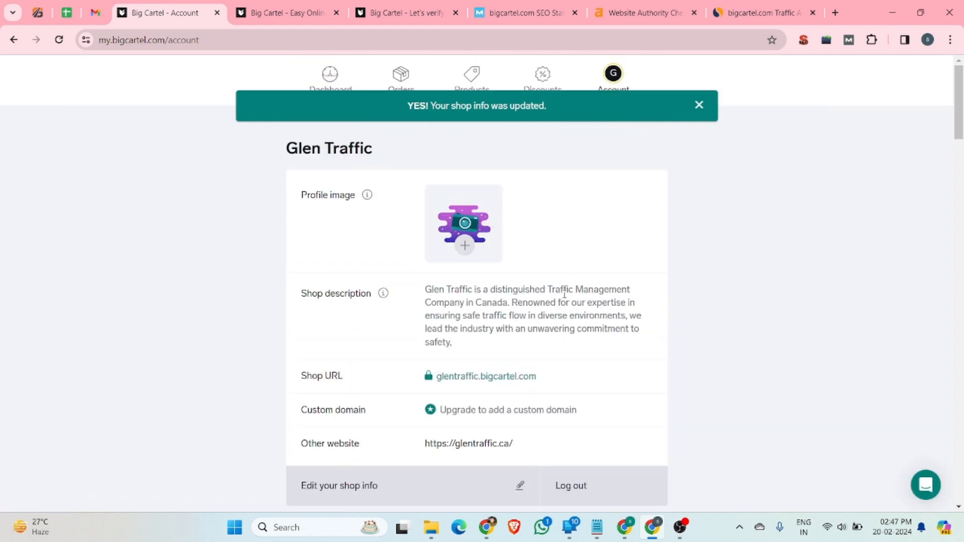
View the public shop at glentraffic.bigcartel.com in a separate tab and inspect the footer's Back to site link in the page code.
{"action": "left_click", "coordinate": [503, 383], "text": "ctrl"}
{"action": "left_click", "coordinate": [264, 12]}
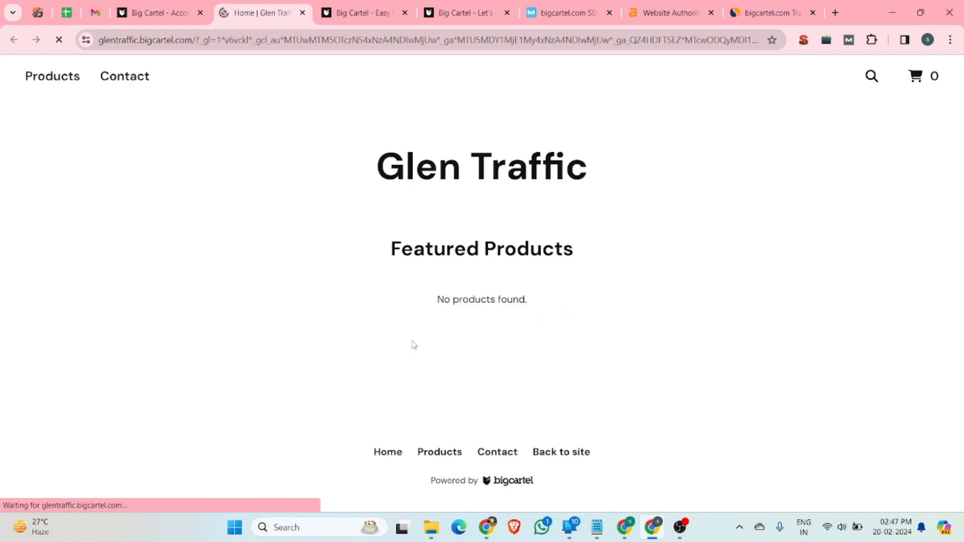
{"action": "right_click", "coordinate": [577, 455]}
{"action": "left_click", "coordinate": [601, 438]}
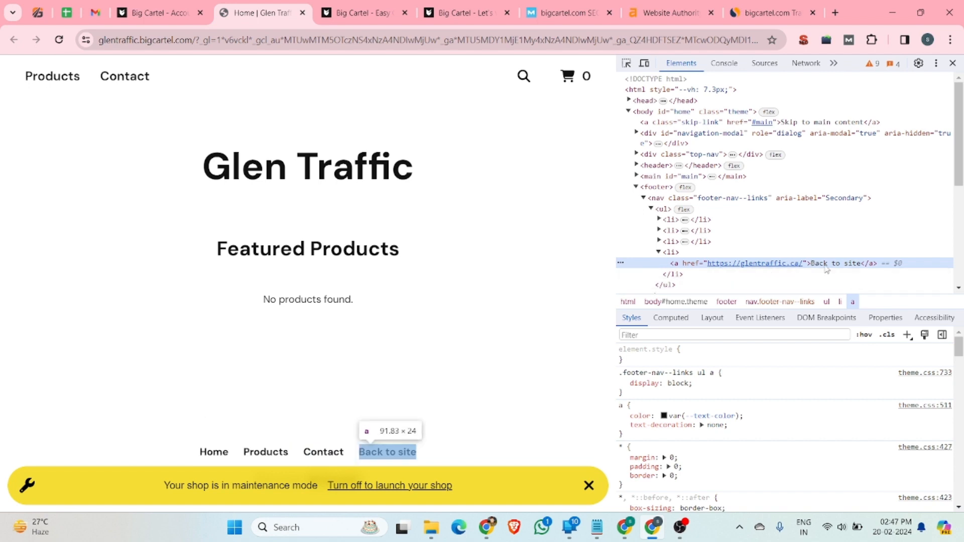
{"action": "left_click", "coordinate": [953, 64]}
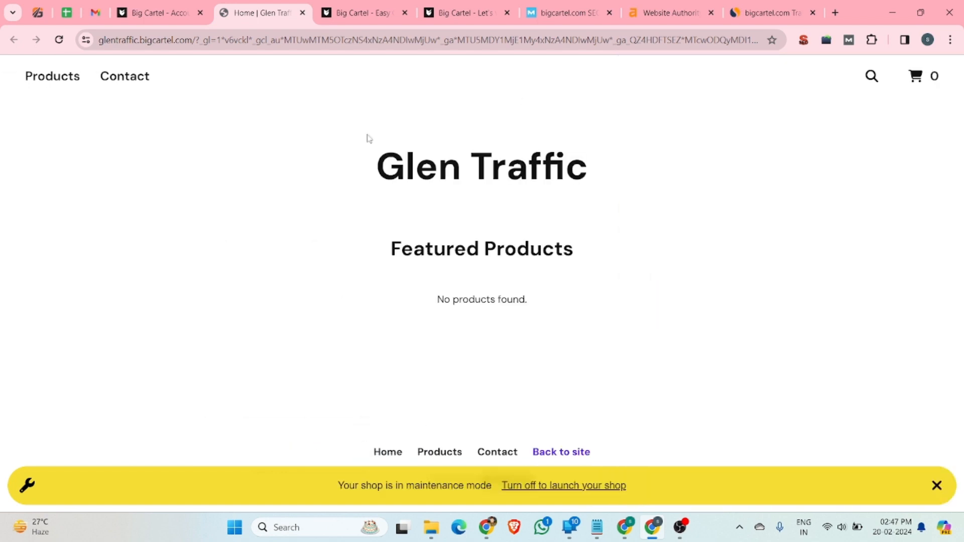
Return to the shop dashboard and open the Design your shop task from the setup checklist.
{"action": "left_click", "coordinate": [169, 6]}
{"action": "left_click", "coordinate": [338, 75]}
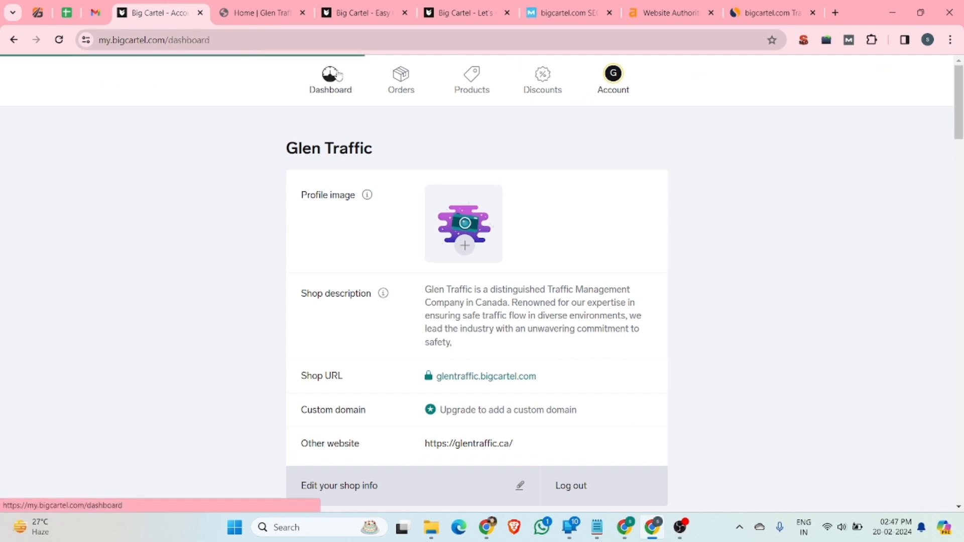
{"action": "scroll", "coordinate": [333, 286], "scroll_direction": "down", "scroll_amount": 5}
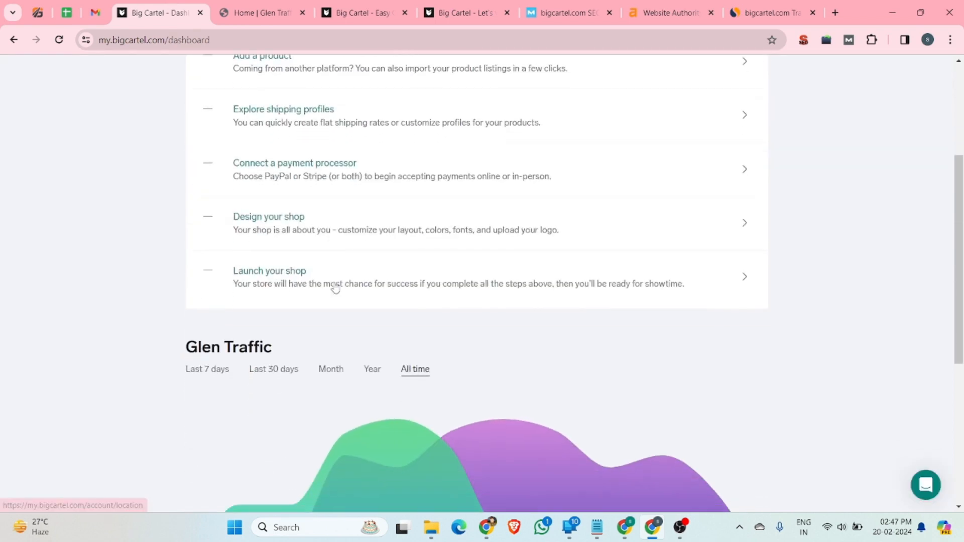
{"action": "scroll", "coordinate": [281, 251], "scroll_direction": "up", "scroll_amount": 1}
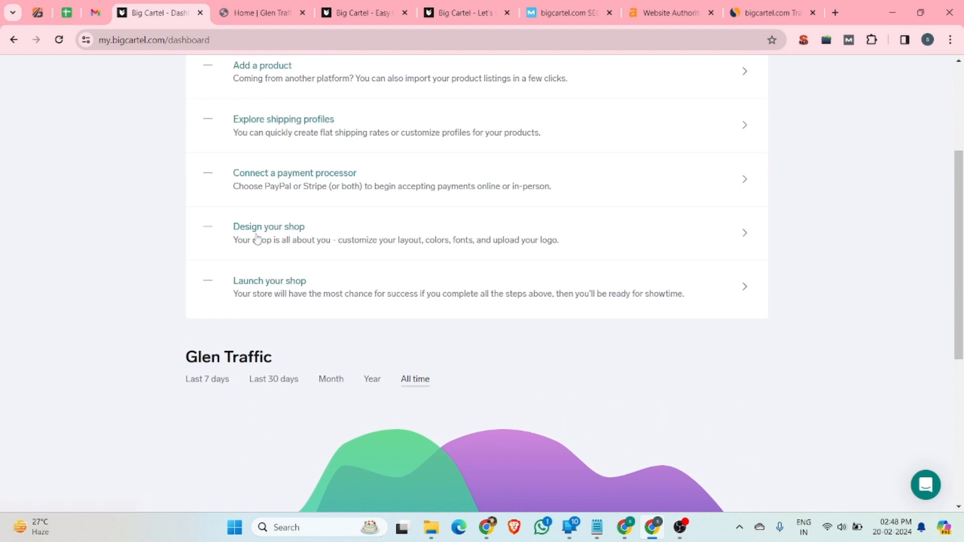
{"action": "left_click", "coordinate": [708, 234]}
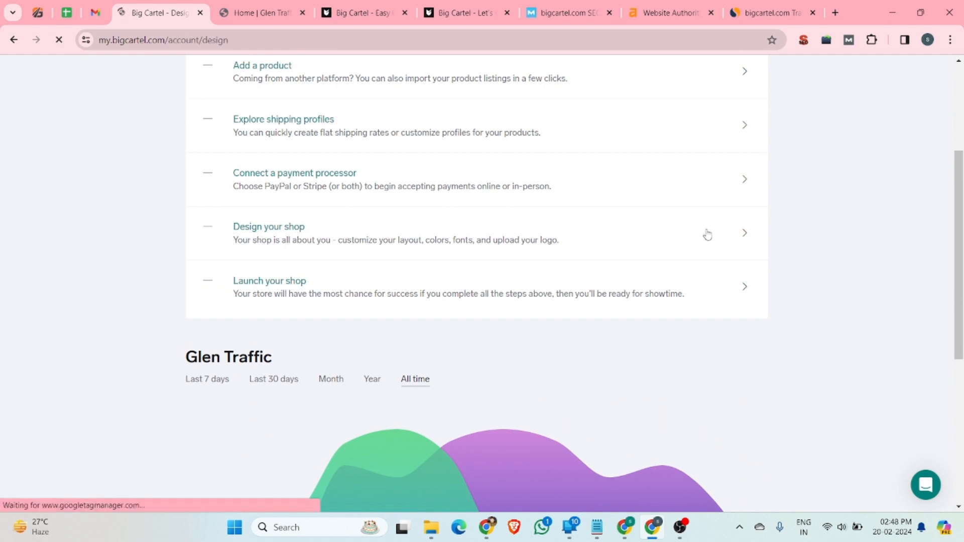
Look through the design settings for style, fonts, logo image, hero image and text options.
{"action": "scroll", "coordinate": [86, 251], "scroll_direction": "down", "scroll_amount": 1}
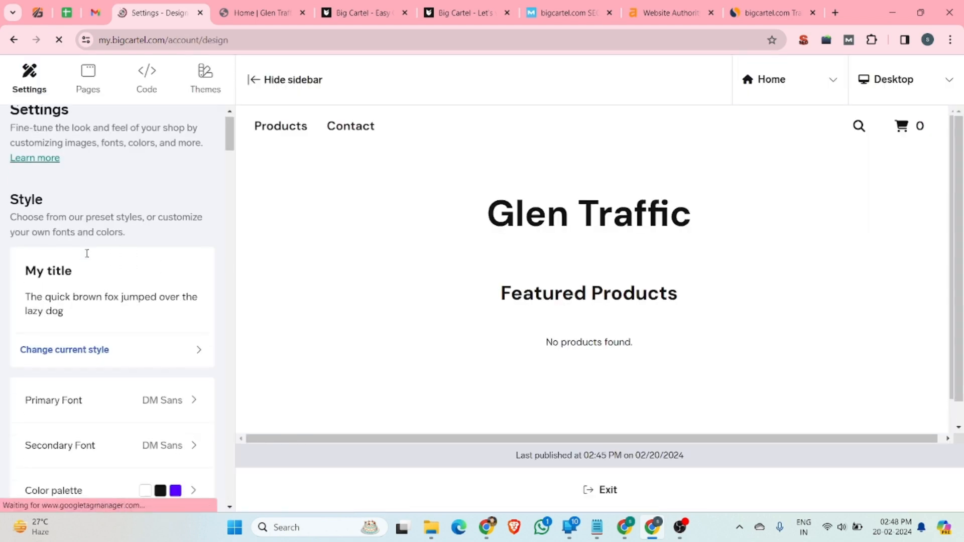
{"action": "scroll", "coordinate": [75, 406], "scroll_direction": "down", "scroll_amount": 5}
{"action": "scroll", "coordinate": [370, 291], "scroll_direction": "down", "scroll_amount": 2}
{"action": "scroll", "coordinate": [114, 338], "scroll_direction": "up", "scroll_amount": 5}
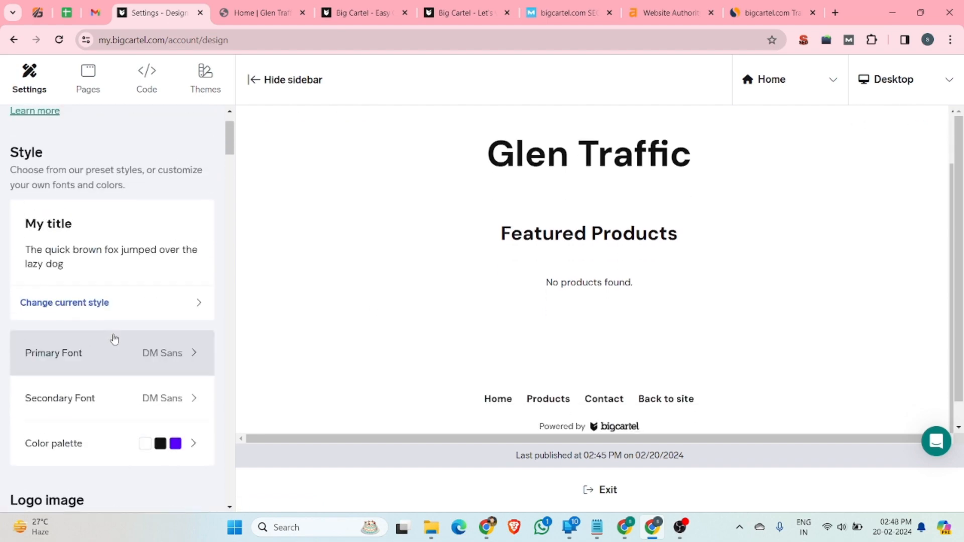
{"action": "scroll", "coordinate": [115, 338], "scroll_direction": "down", "scroll_amount": 5}
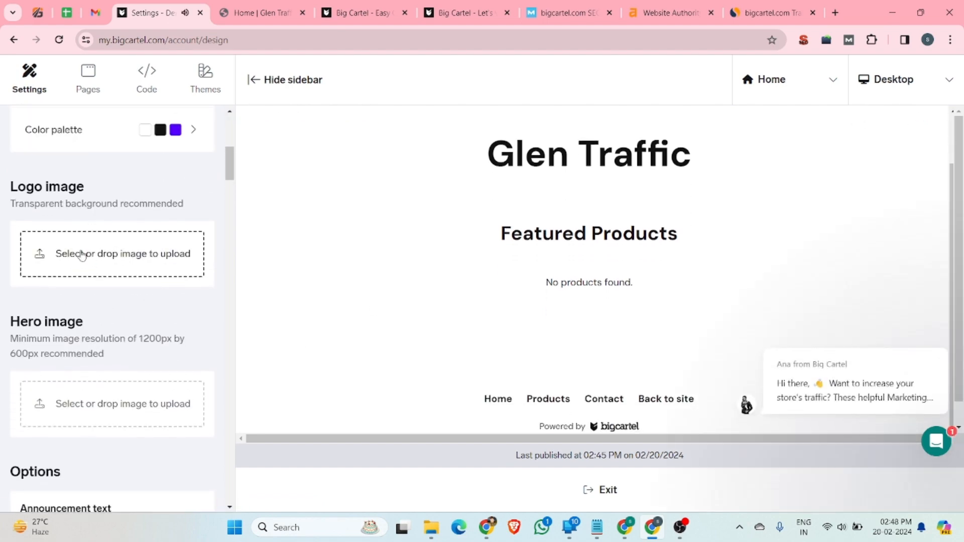
{"action": "scroll", "coordinate": [95, 325], "scroll_direction": "down", "scroll_amount": 5}
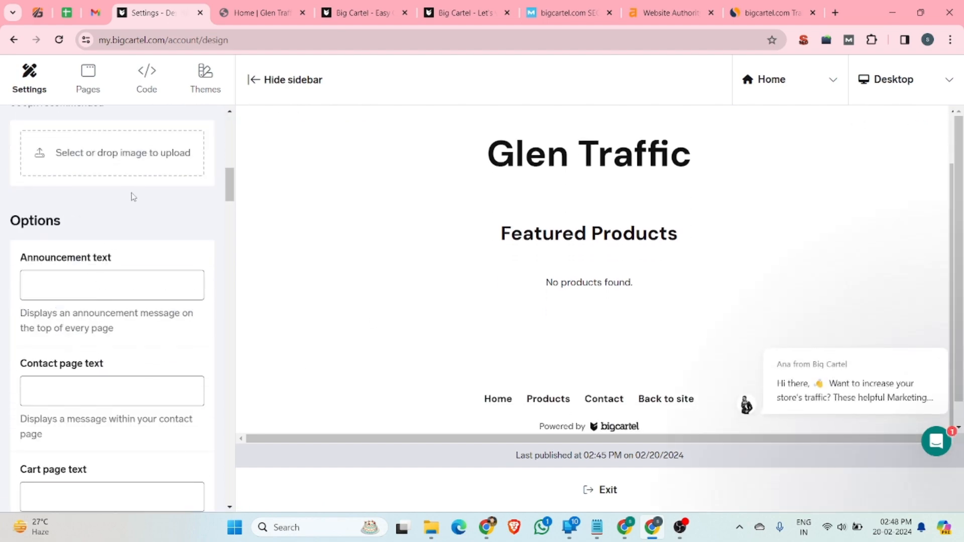
{"action": "scroll", "coordinate": [131, 196], "scroll_direction": "up", "scroll_amount": 5}
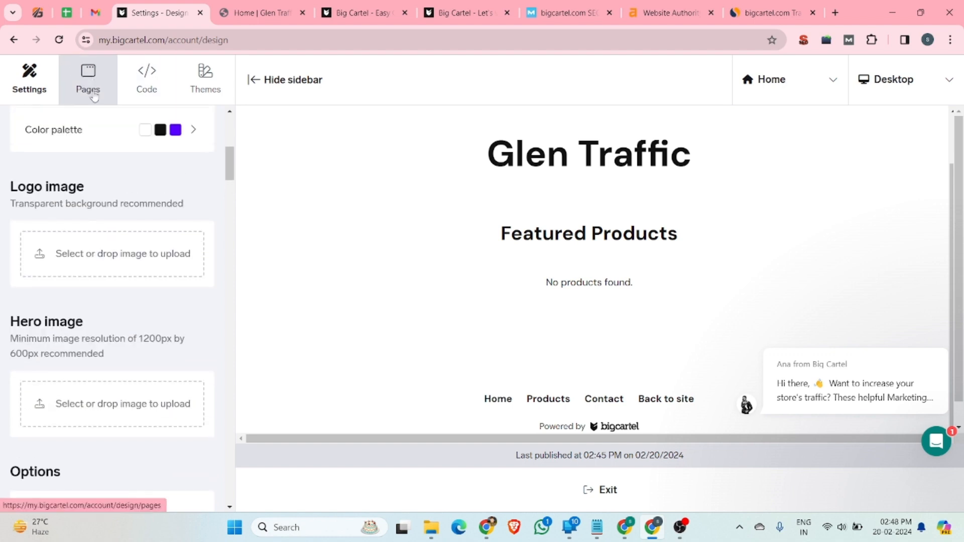
Add a new custom page and fill its name with the glentraffic.ca heading "Your Trusted Traffic Management Company".
{"action": "left_click", "coordinate": [88, 82]}
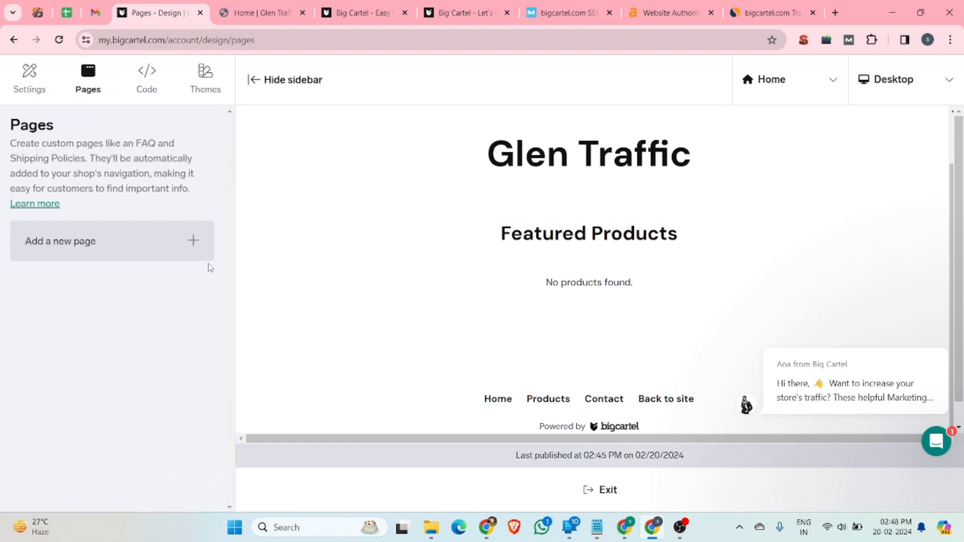
{"action": "left_click", "coordinate": [194, 241]}
{"action": "left_click", "coordinate": [73, 153]}
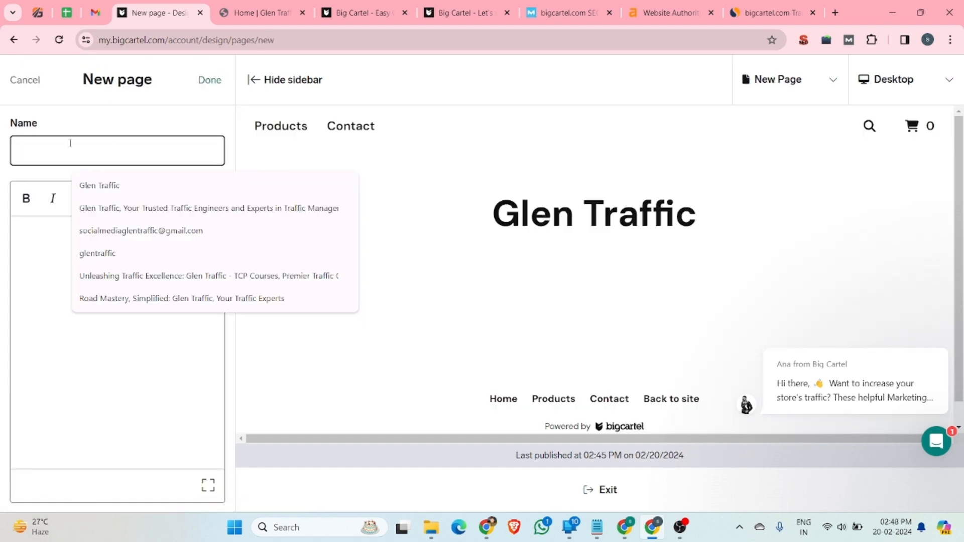
{"action": "left_click", "coordinate": [42, 9]}
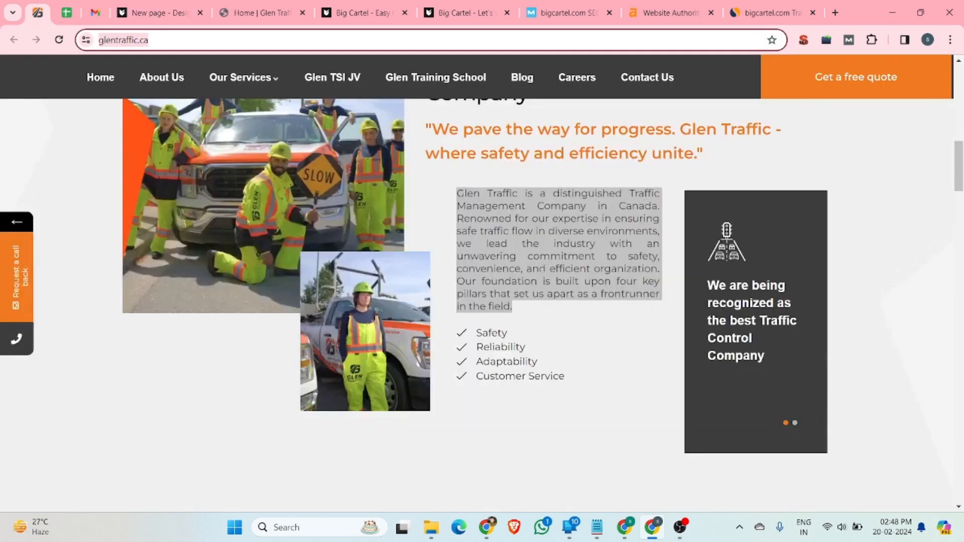
{"action": "scroll", "coordinate": [558, 279], "scroll_direction": "up", "scroll_amount": 5}
{"action": "left_click_drag", "start_coordinate": [436, 320], "coordinate": [546, 344]}
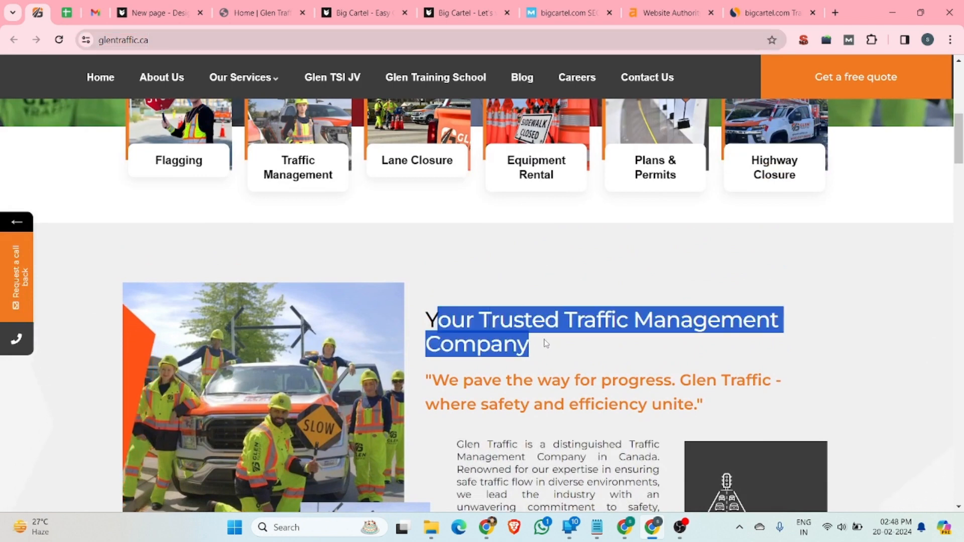
{"action": "left_click_drag", "start_coordinate": [415, 322], "coordinate": [532, 342]}
{"action": "left_click", "coordinate": [156, 12]}
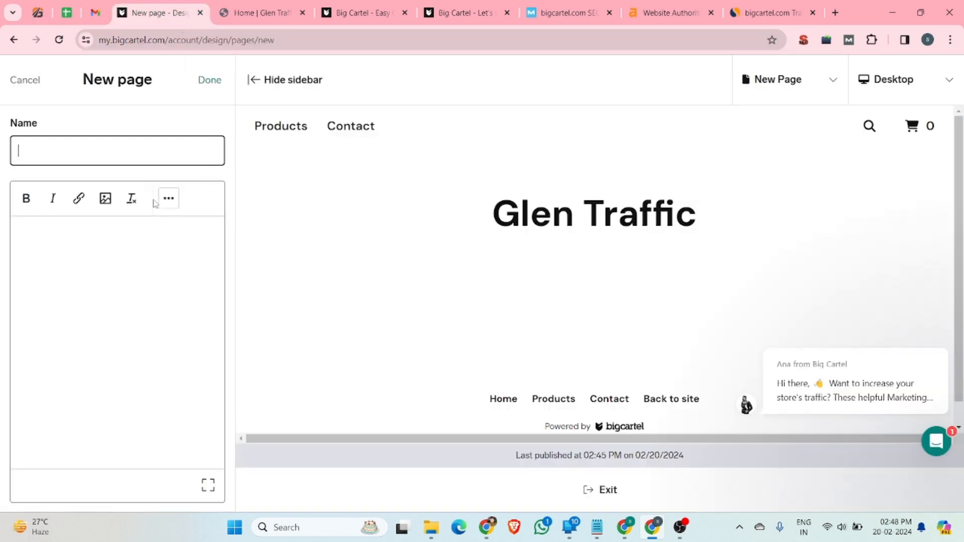
{"action": "key", "text": "ctrl+v"}
{"action": "key", "text": "ctrl+v"}
Remove the repeated text from the page name so it reads "Your Trusted Traffic Management Company" only once.
{"action": "left_click", "coordinate": [105, 272]}
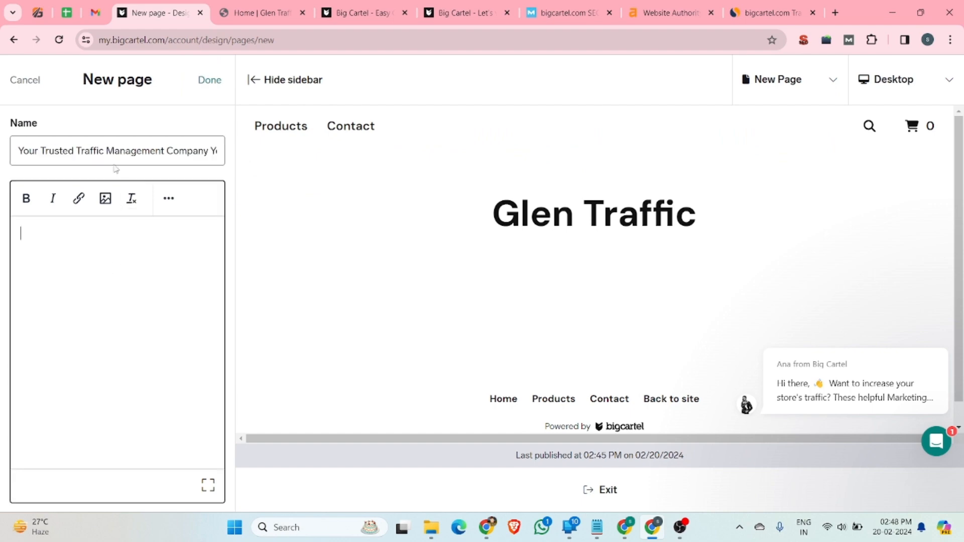
{"action": "left_click", "coordinate": [37, 12]}
{"action": "left_click", "coordinate": [156, 12]}
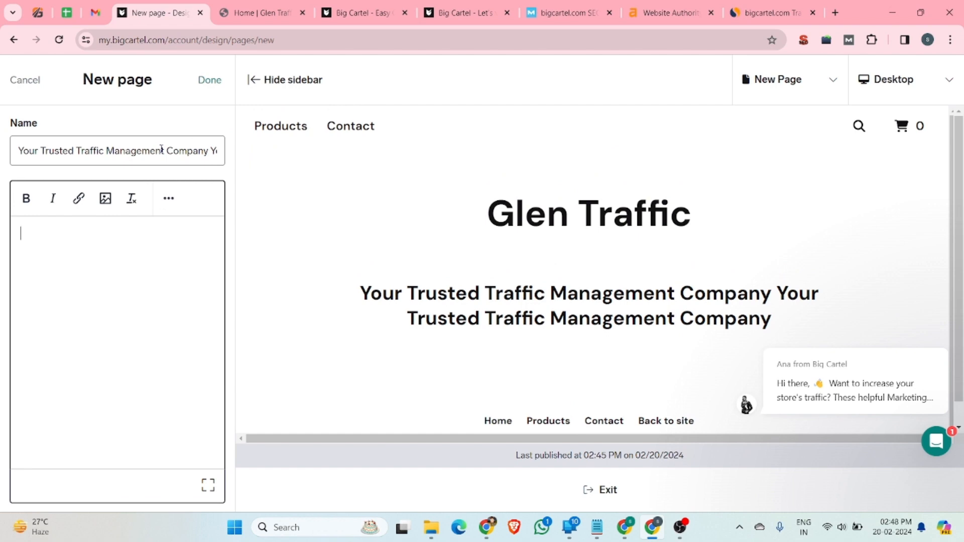
{"action": "left_click_drag", "start_coordinate": [209, 151], "coordinate": [300, 159]}
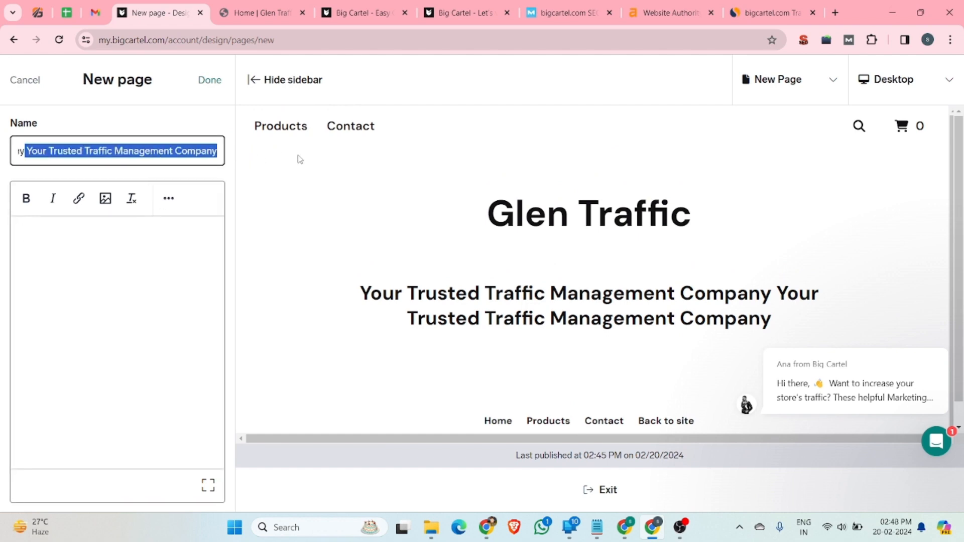
{"action": "key", "text": "BackSpace"}
{"action": "left_click", "coordinate": [89, 272]}
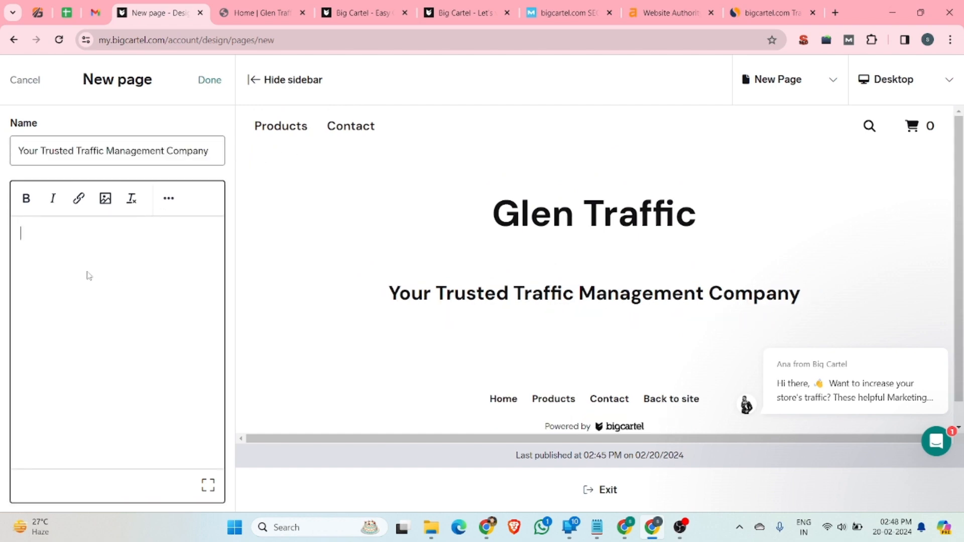
{"action": "left_click", "coordinate": [105, 199]}
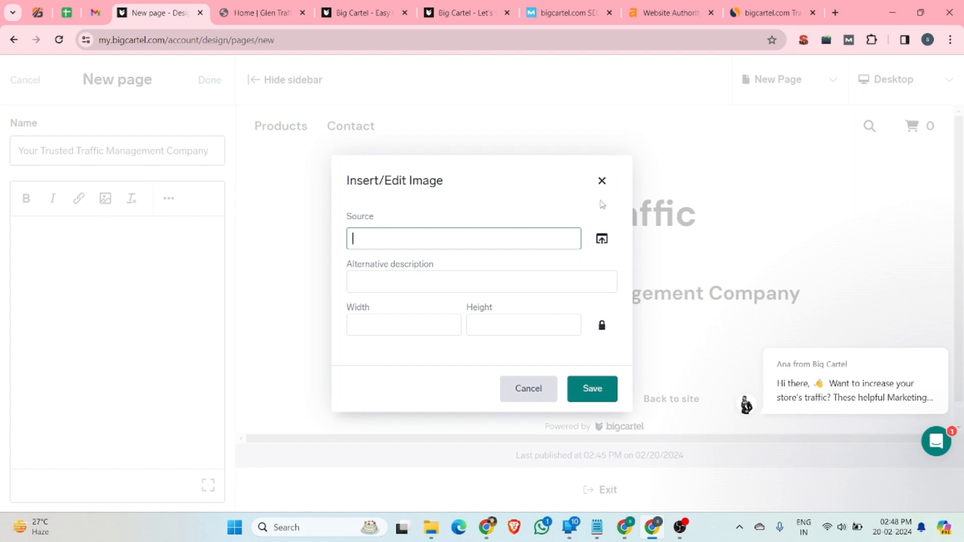
{"action": "left_click", "coordinate": [602, 180]}
Copy the introductory paragraph starting "Glen Traffic is a distinguished Traffic Management Company in Canada" from glentraffic.ca into the new page's body.
{"action": "left_click", "coordinate": [45, 6]}
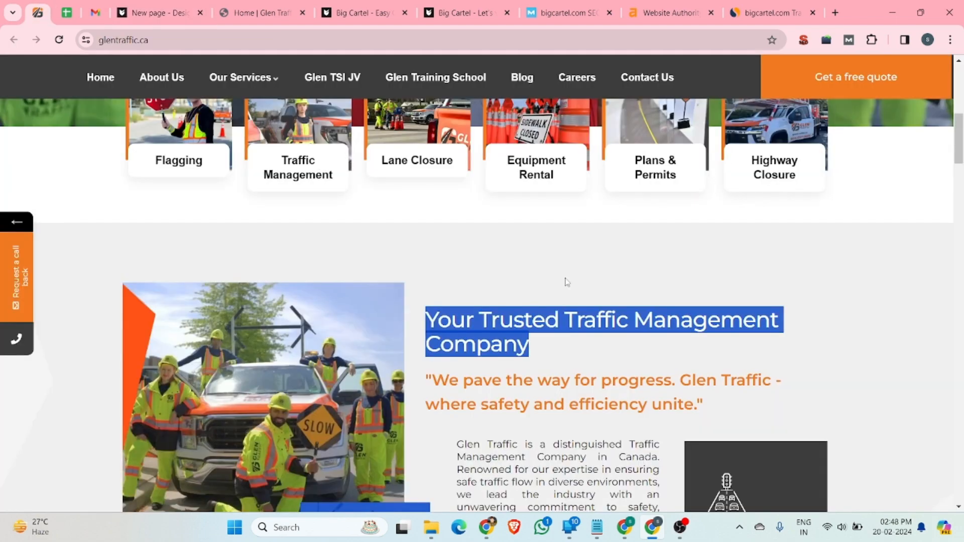
{"action": "scroll", "coordinate": [566, 280], "scroll_direction": "down", "scroll_amount": 3}
{"action": "left_click_drag", "start_coordinate": [478, 318], "coordinate": [457, 257]}
{"action": "key", "text": "ctrl+c"}
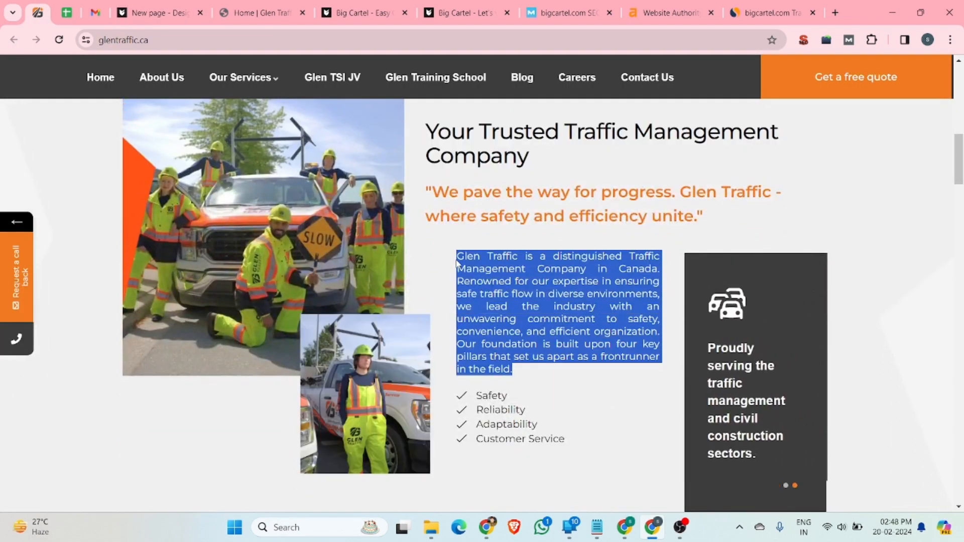
{"action": "left_click", "coordinate": [160, 13]}
{"action": "key", "text": "ctrl+v"}
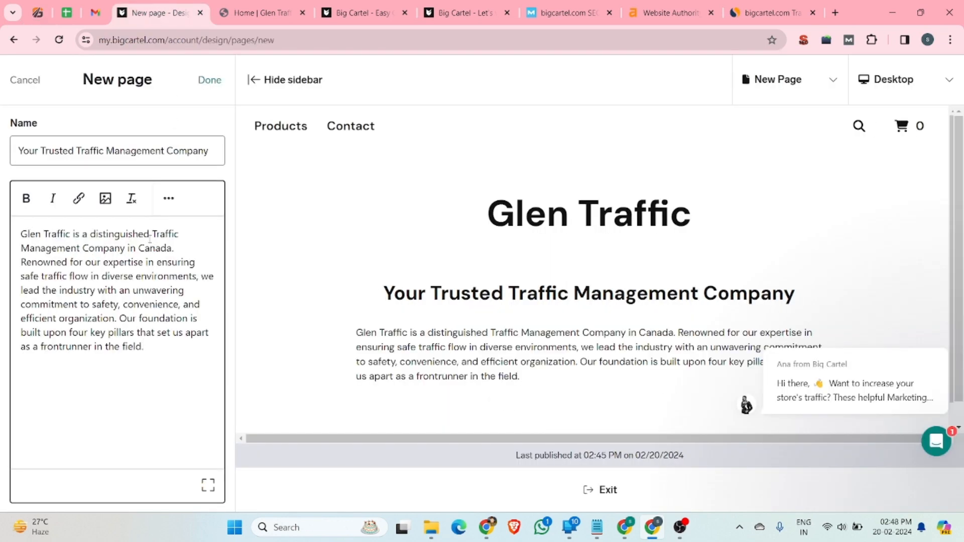
{"action": "left_click_drag", "start_coordinate": [172, 247], "coordinate": [19, 254]}
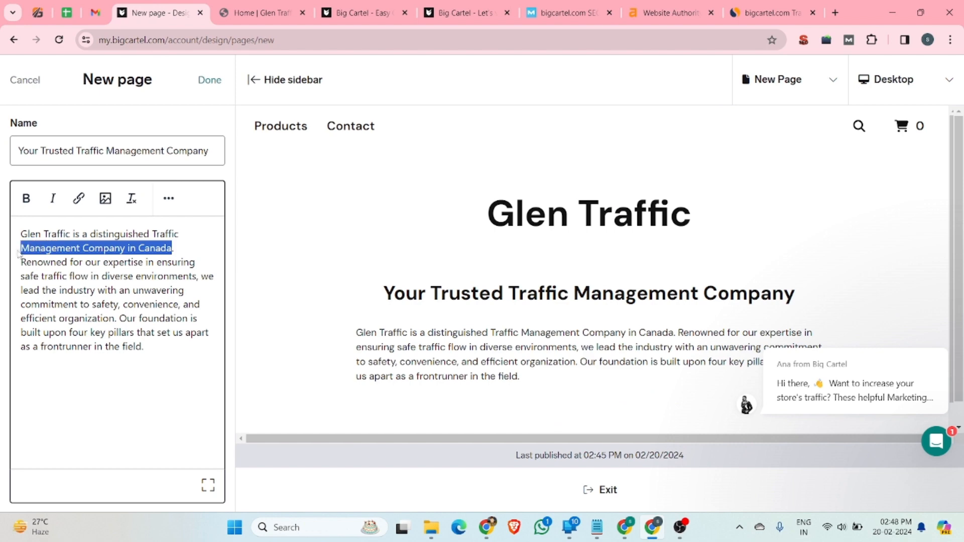
{"action": "left_click", "coordinate": [37, 12]}
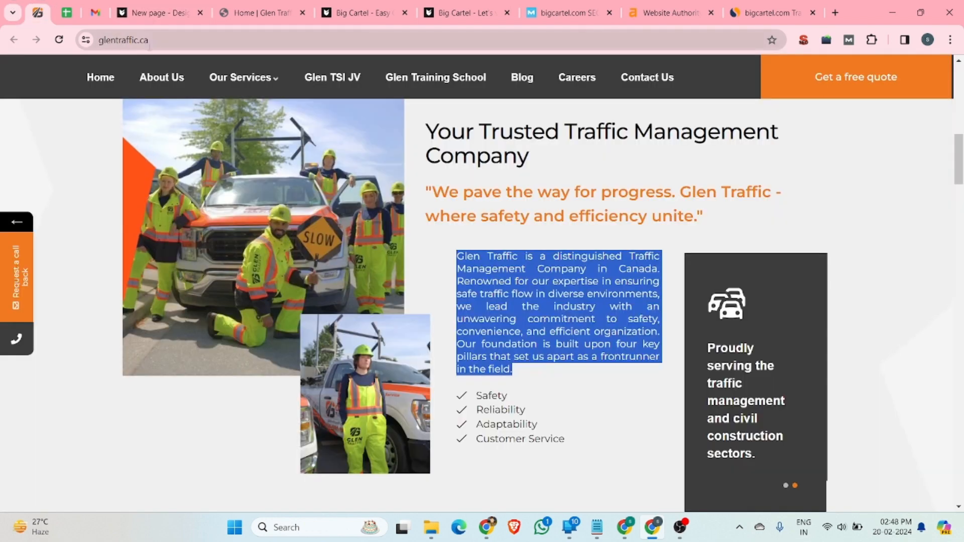
{"action": "left_click", "coordinate": [175, 6]}
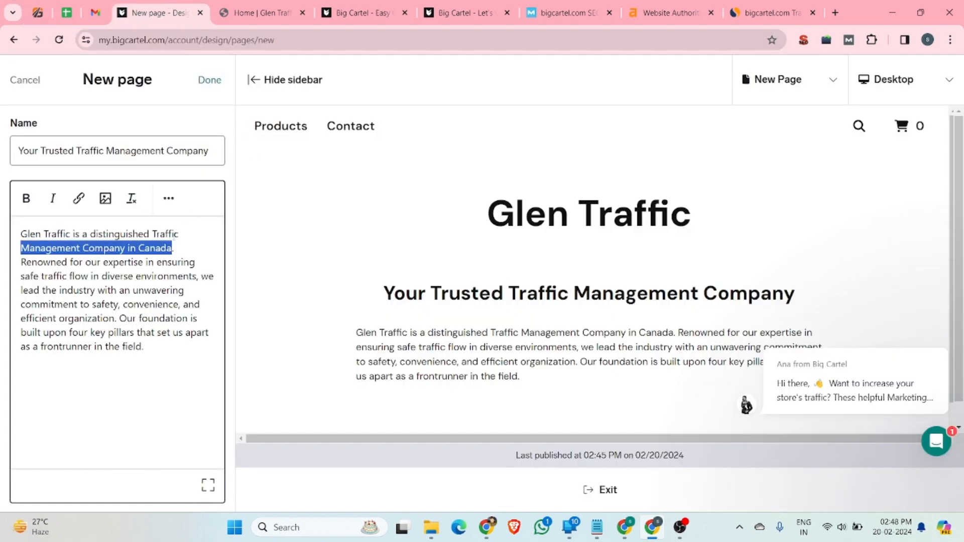
{"action": "left_click", "coordinate": [78, 199]}
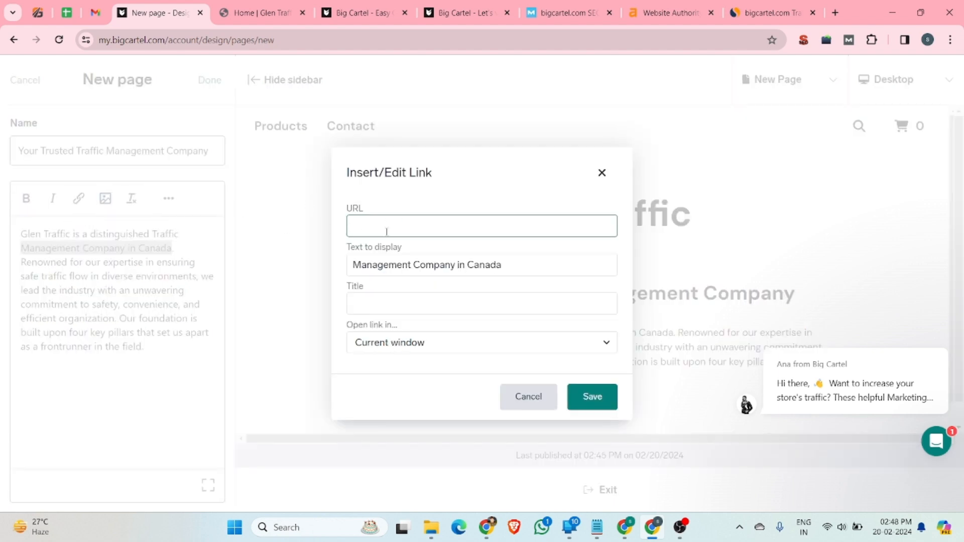
{"action": "type", "text": "https://glentraffic.ca/"}
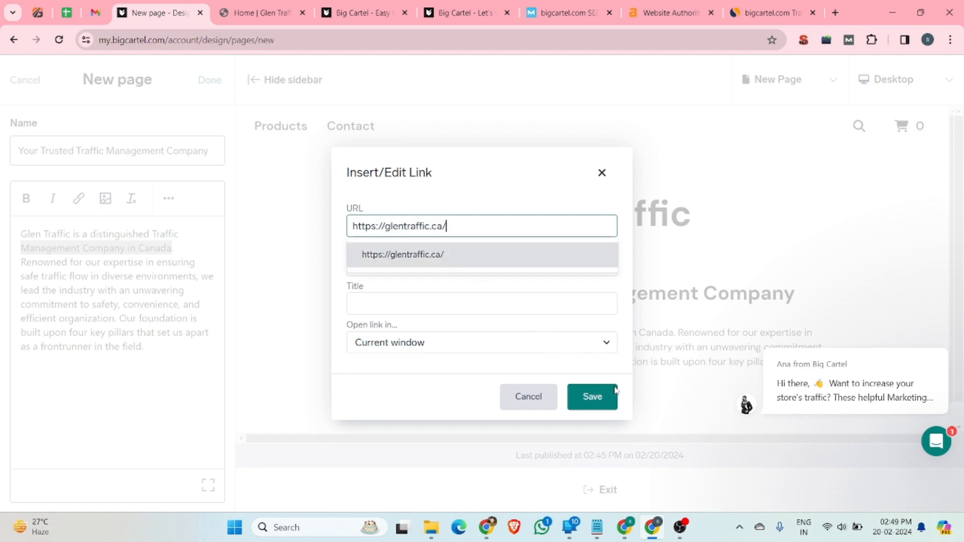
{"action": "left_click", "coordinate": [608, 341]}
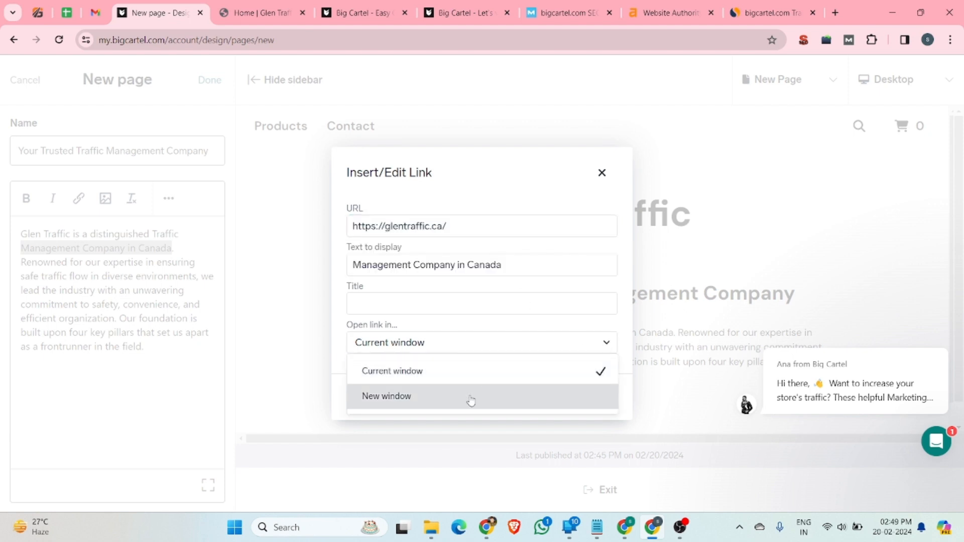
{"action": "left_click", "coordinate": [471, 400]}
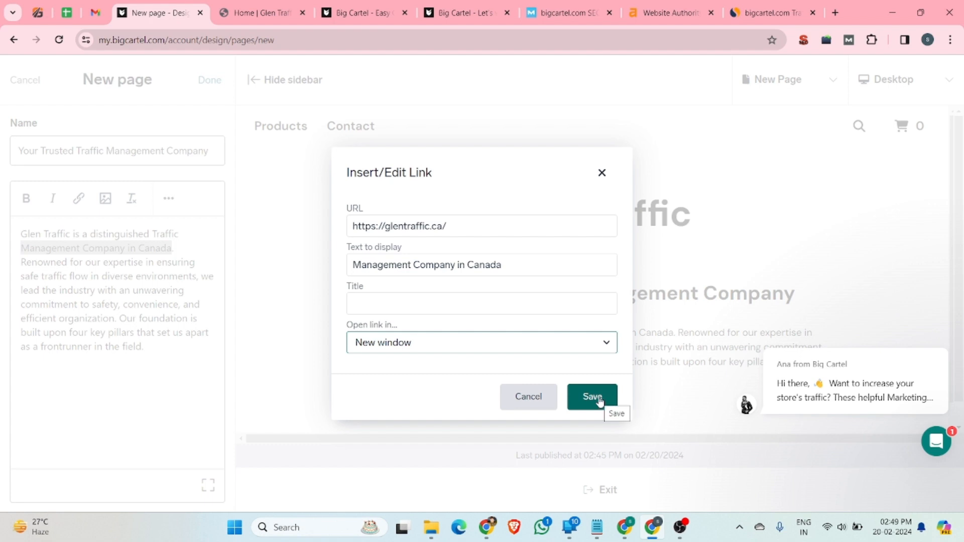
{"action": "left_click", "coordinate": [599, 401]}
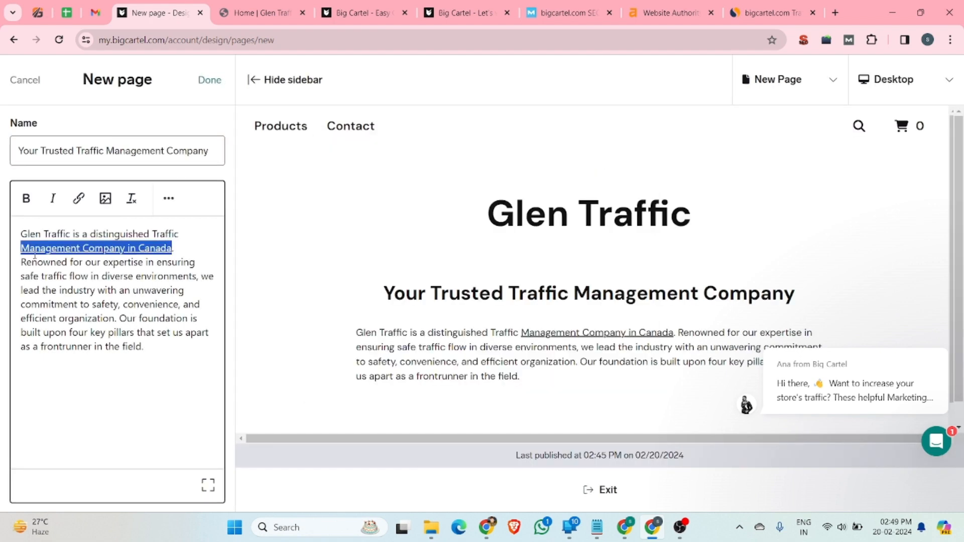
Insert the image "A Traffic Management makes our road journey safer" from Downloads above the body paragraph, with blank lines before the text.
{"action": "left_click", "coordinate": [27, 233]}
{"action": "key", "text": "Return"}
{"action": "key", "text": "Return"}
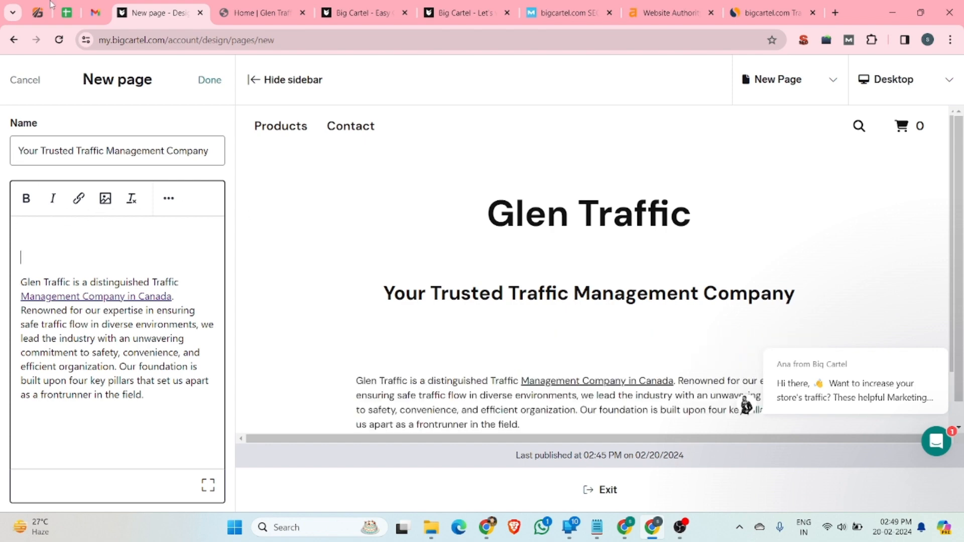
{"action": "left_click", "coordinate": [105, 199]}
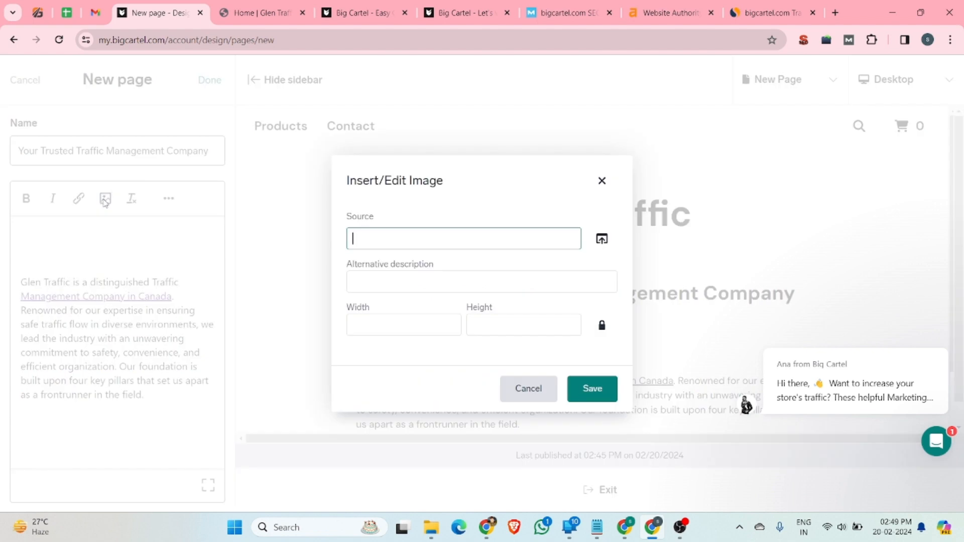
{"action": "left_click", "coordinate": [603, 239]}
{"action": "scroll", "coordinate": [213, 195], "scroll_direction": "down", "scroll_amount": 3}
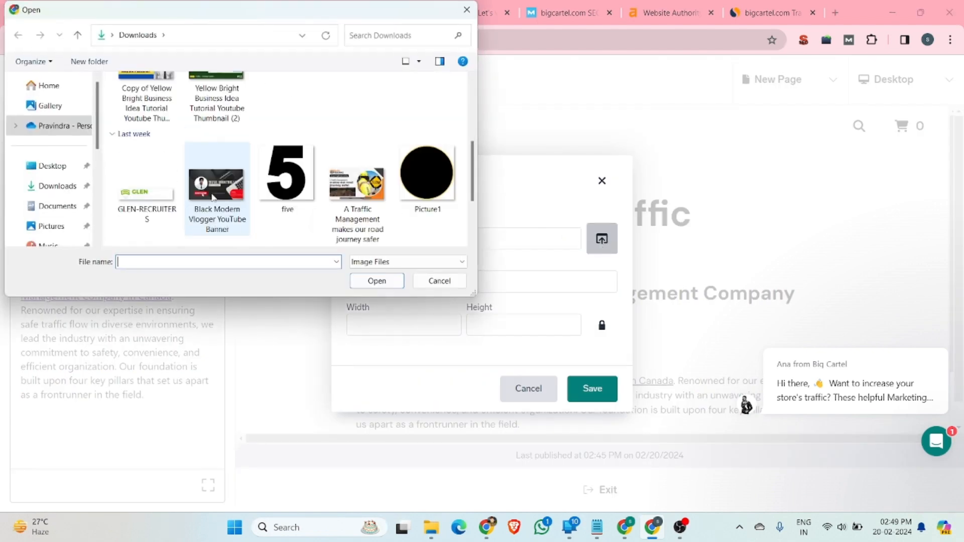
{"action": "scroll", "coordinate": [184, 199], "scroll_direction": "up", "scroll_amount": 3}
{"action": "scroll", "coordinate": [184, 202], "scroll_direction": "down", "scroll_amount": 3}
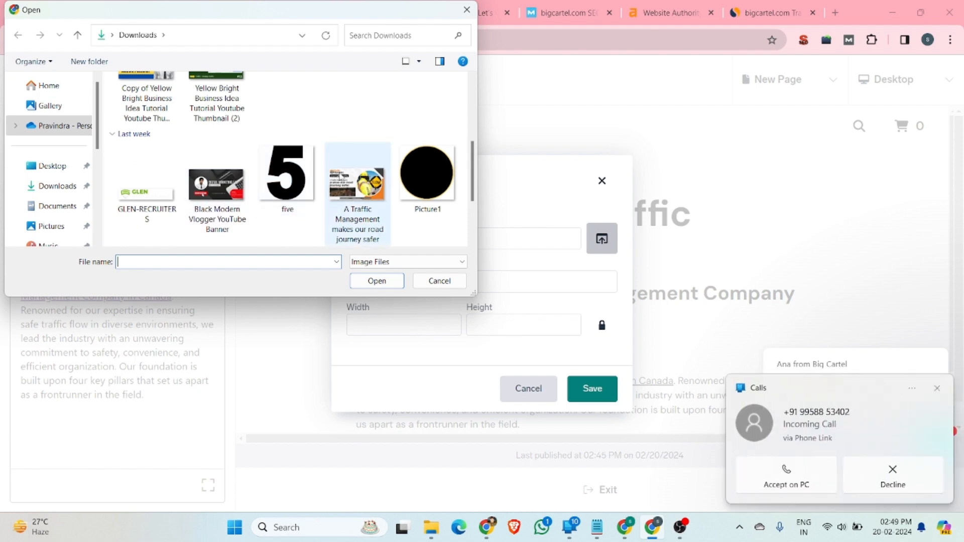
{"action": "left_click", "coordinate": [375, 191]}
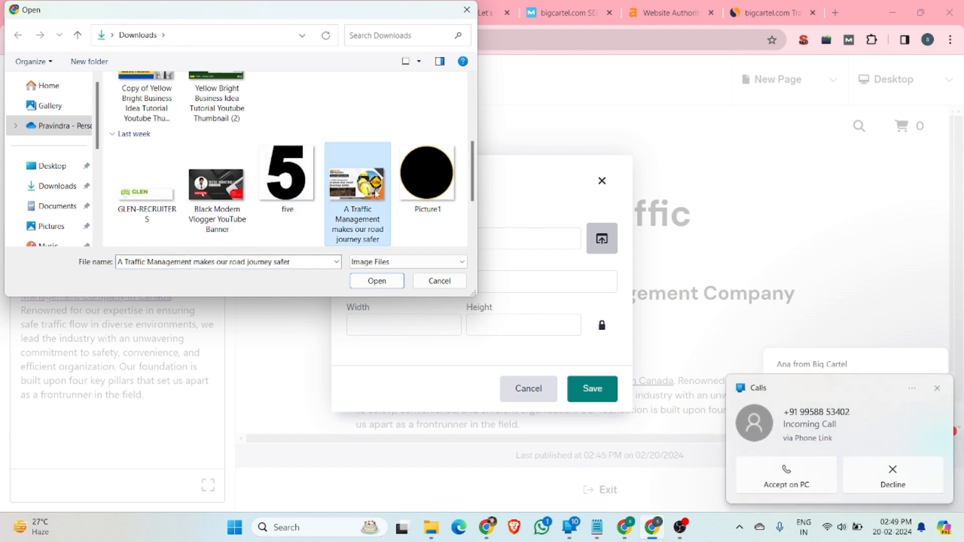
{"action": "left_click", "coordinate": [376, 282]}
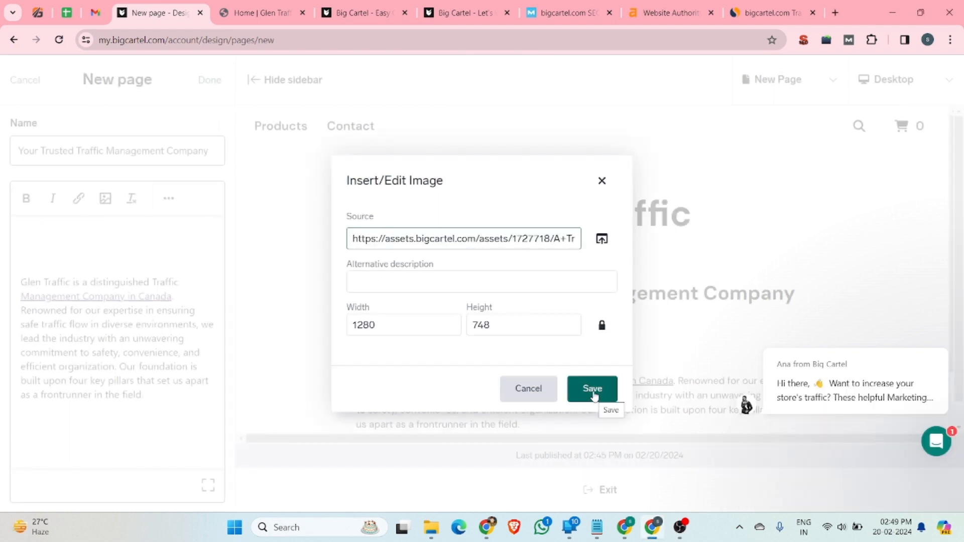
{"action": "left_click", "coordinate": [593, 390]}
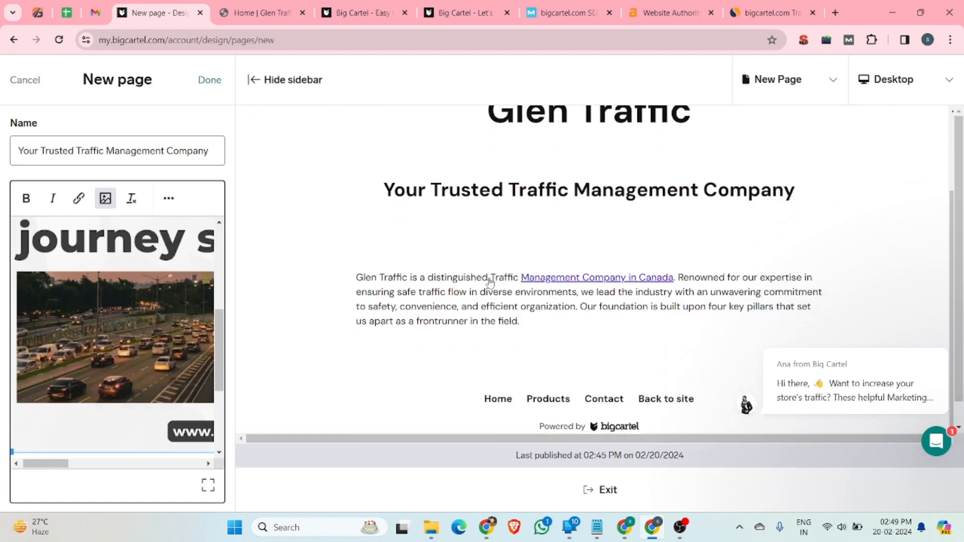
Save the finished custom page and publish the design changes to the shop.
{"action": "scroll", "coordinate": [541, 309], "scroll_direction": "down", "scroll_amount": 4}
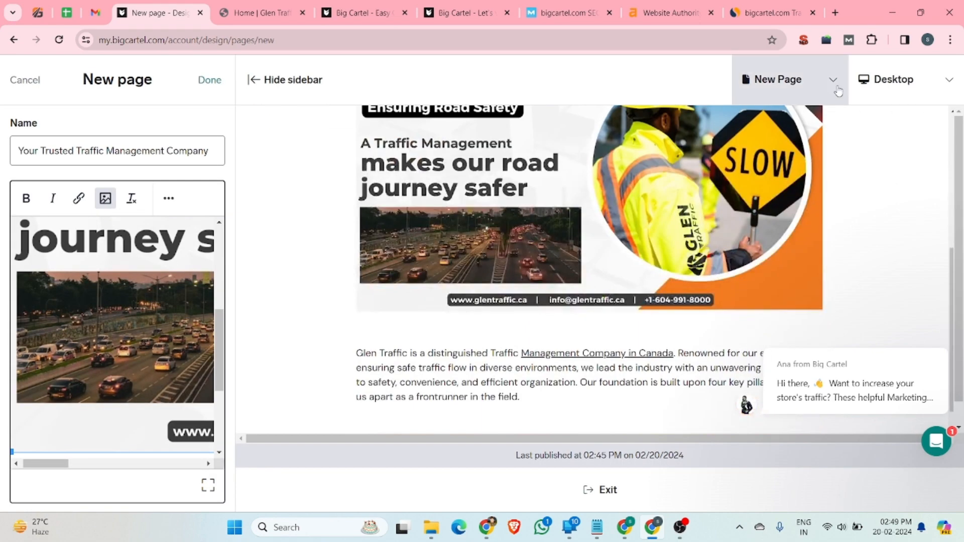
{"action": "scroll", "coordinate": [189, 282], "scroll_direction": "down", "scroll_amount": 4}
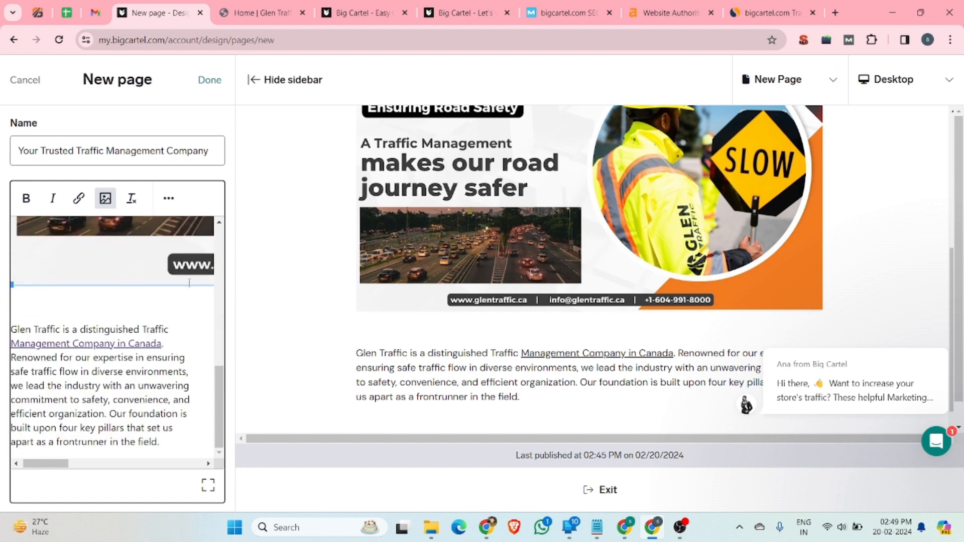
{"action": "left_click", "coordinate": [207, 80]}
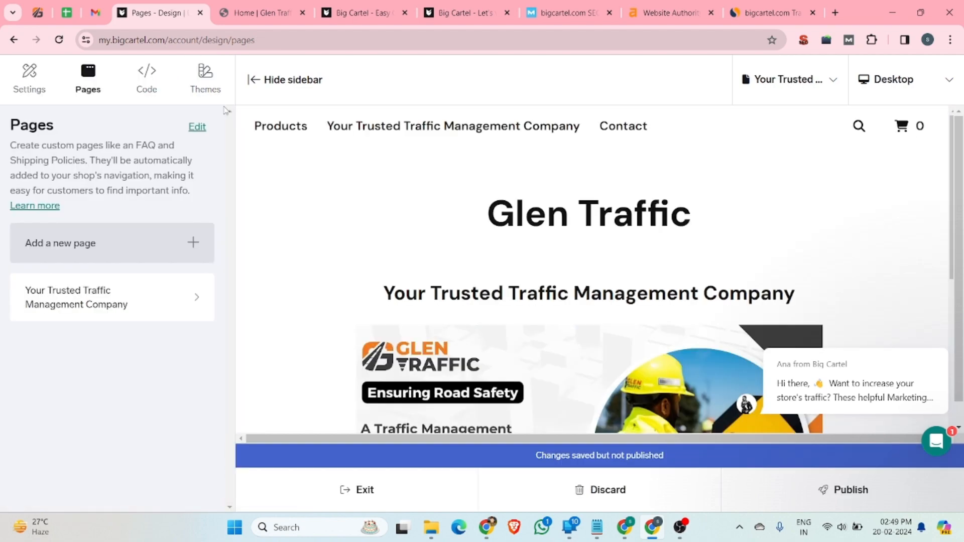
{"action": "scroll", "coordinate": [553, 339], "scroll_direction": "down", "scroll_amount": 10}
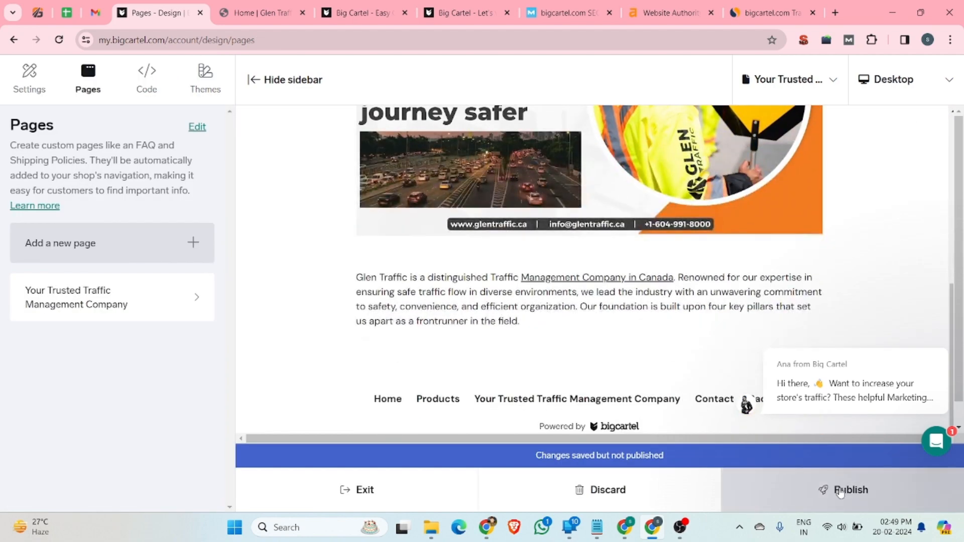
{"action": "left_click", "coordinate": [846, 498]}
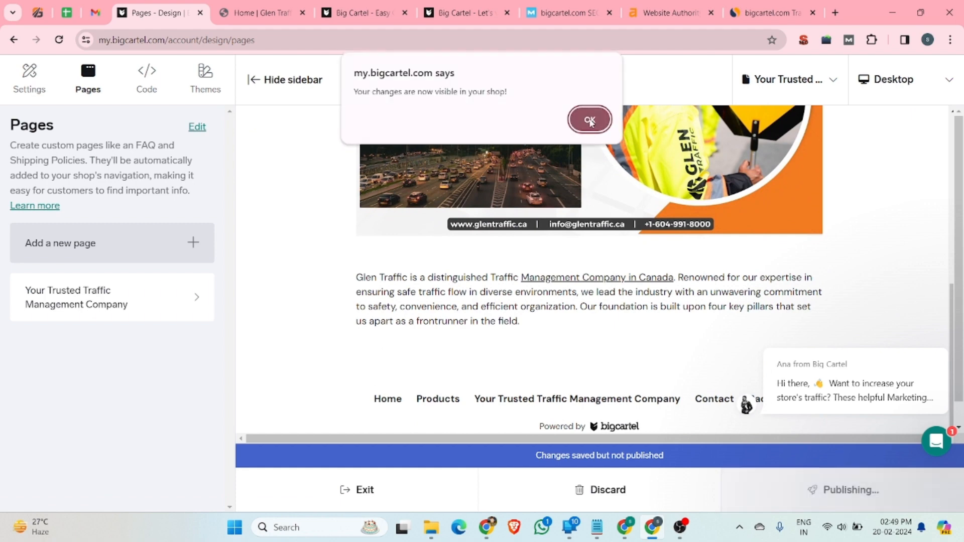
{"action": "left_click", "coordinate": [590, 119]}
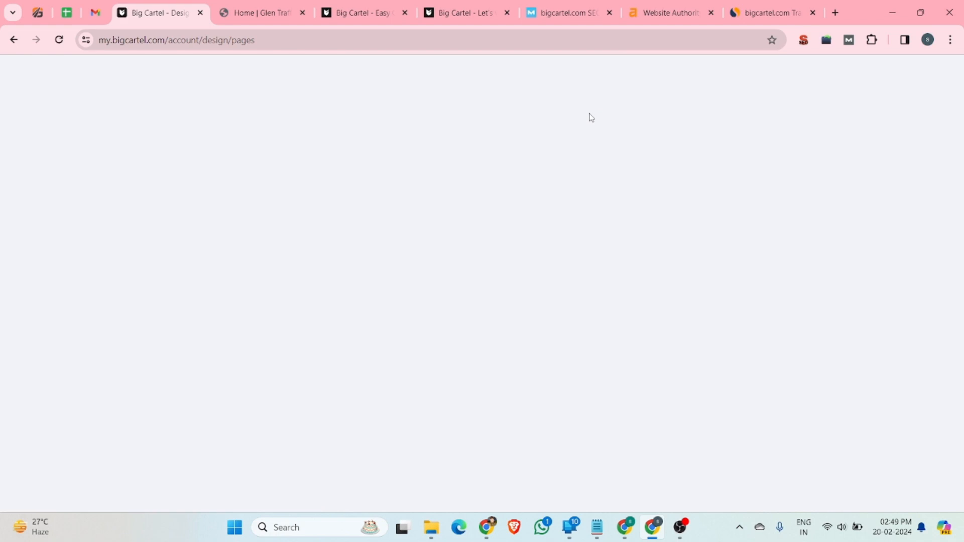
Reload the live Glen Traffic shop and view its "Your Trusted Traffic Management Company" page down to the body text.
{"action": "scroll", "coordinate": [583, 136], "scroll_direction": "down", "scroll_amount": 2}
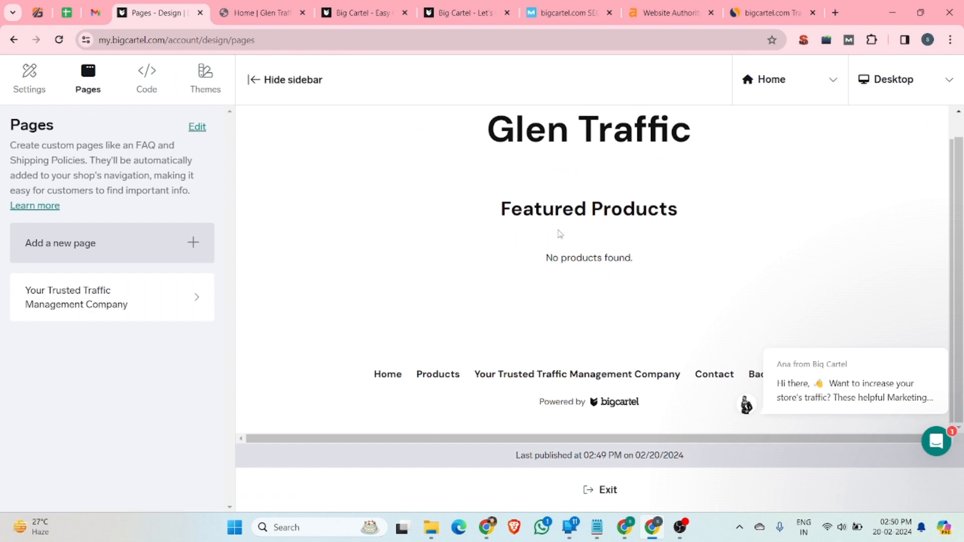
{"action": "left_click", "coordinate": [242, 4]}
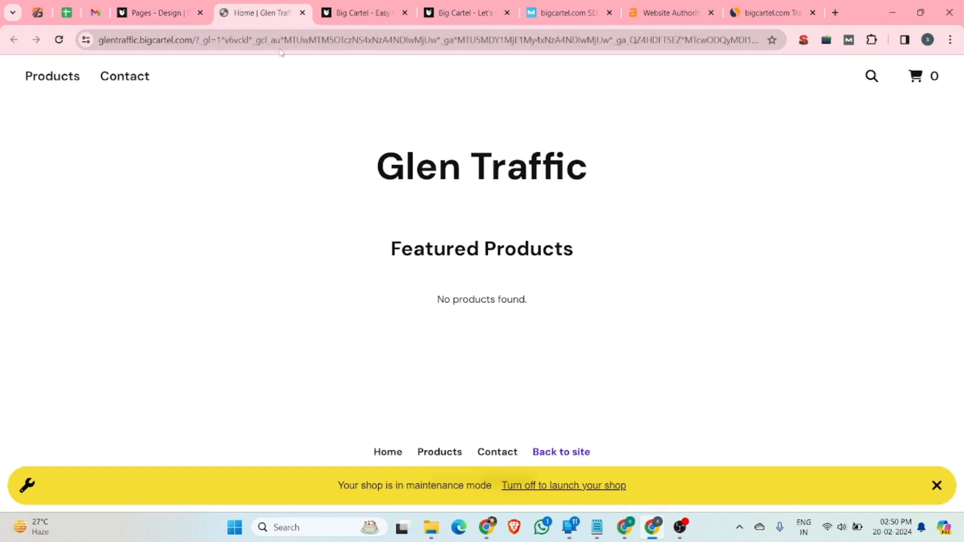
{"action": "left_click", "coordinate": [351, 8]}
{"action": "left_click", "coordinate": [248, 14]}
{"action": "left_click", "coordinate": [466, 10]}
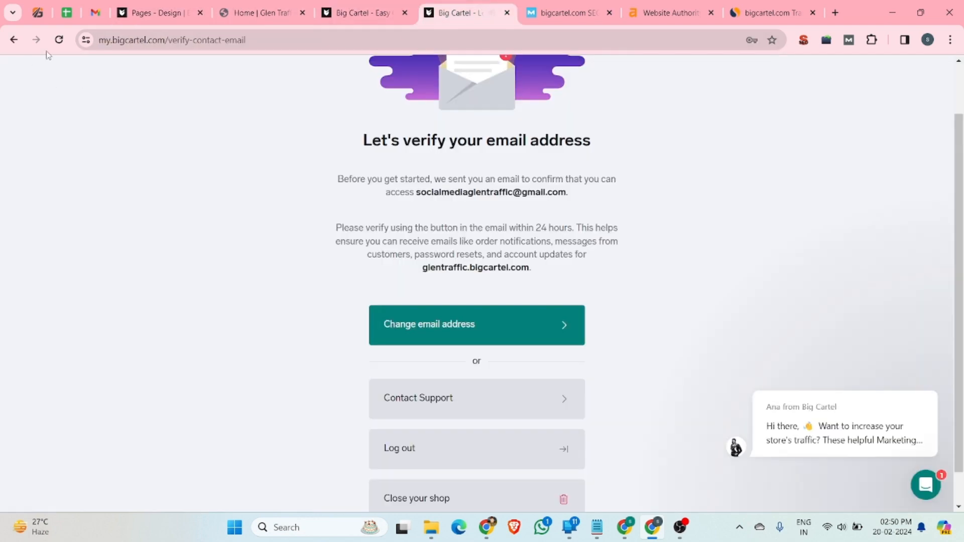
{"action": "left_click", "coordinate": [272, 5]}
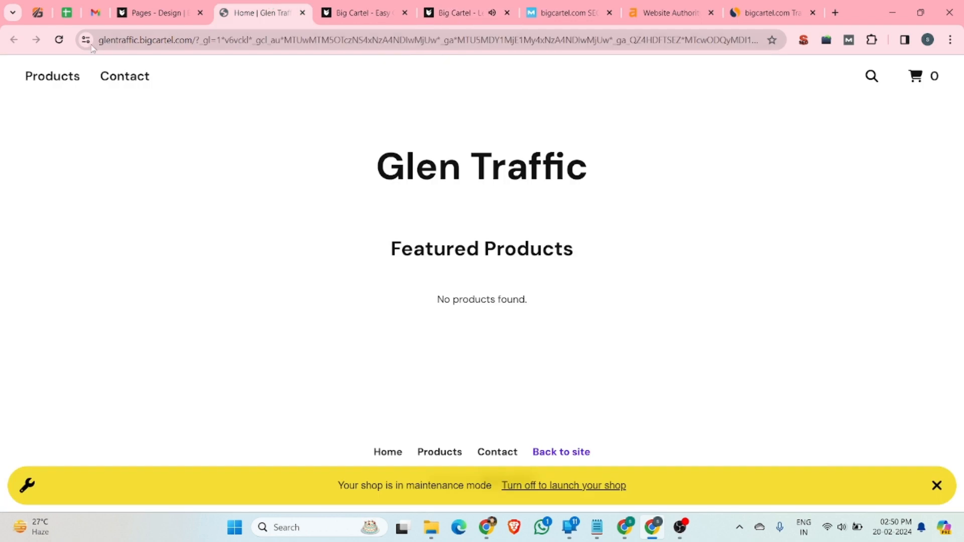
{"action": "left_click", "coordinate": [58, 40]}
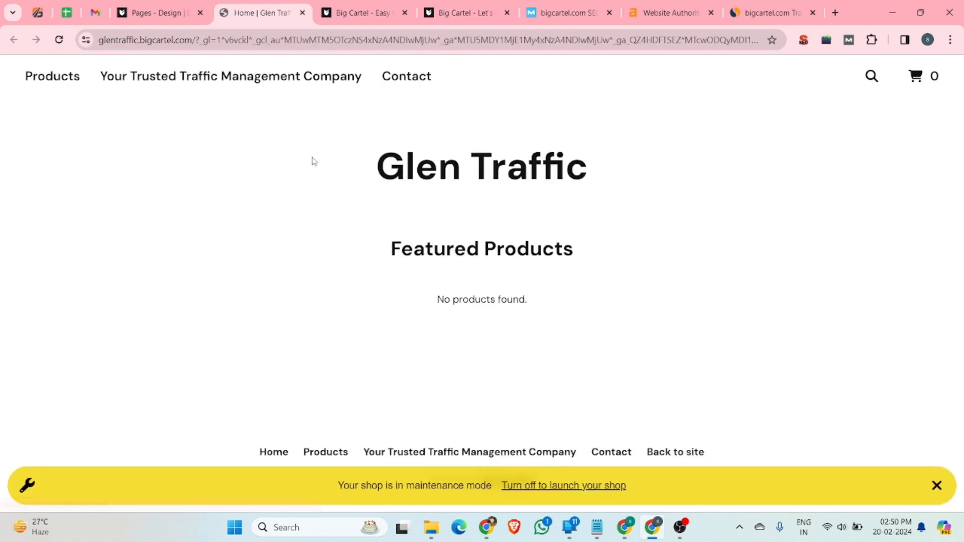
{"action": "left_click", "coordinate": [184, 87]}
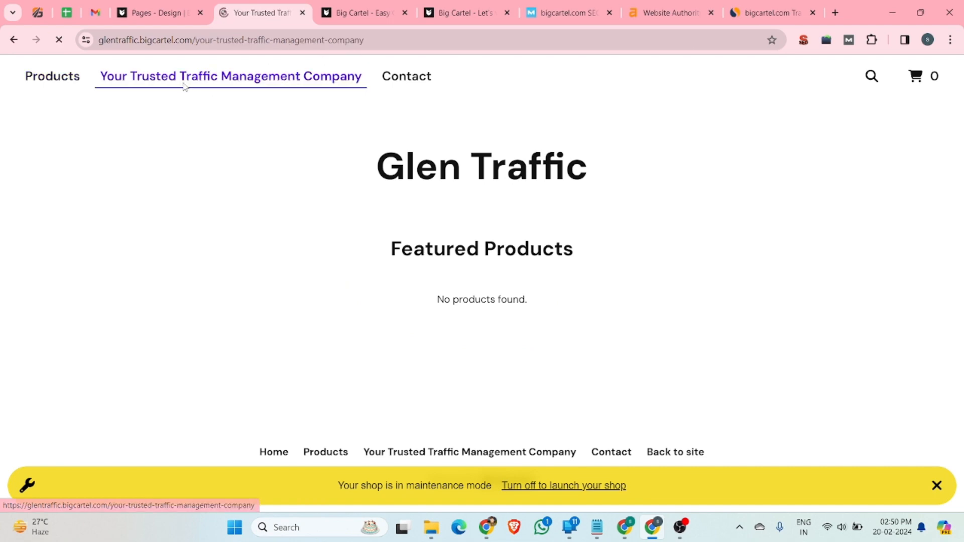
{"action": "scroll", "coordinate": [385, 211], "scroll_direction": "down", "scroll_amount": 5}
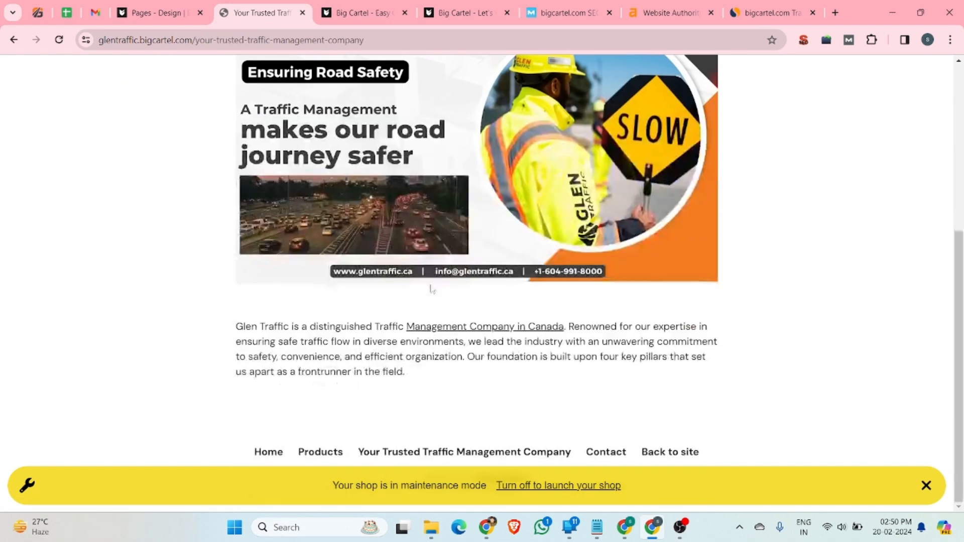
Inspect the HTML of the "Management Company in Canada" link on the live page, and close the developer tools.
{"action": "right_click", "coordinate": [452, 330]}
{"action": "left_click", "coordinate": [506, 314]}
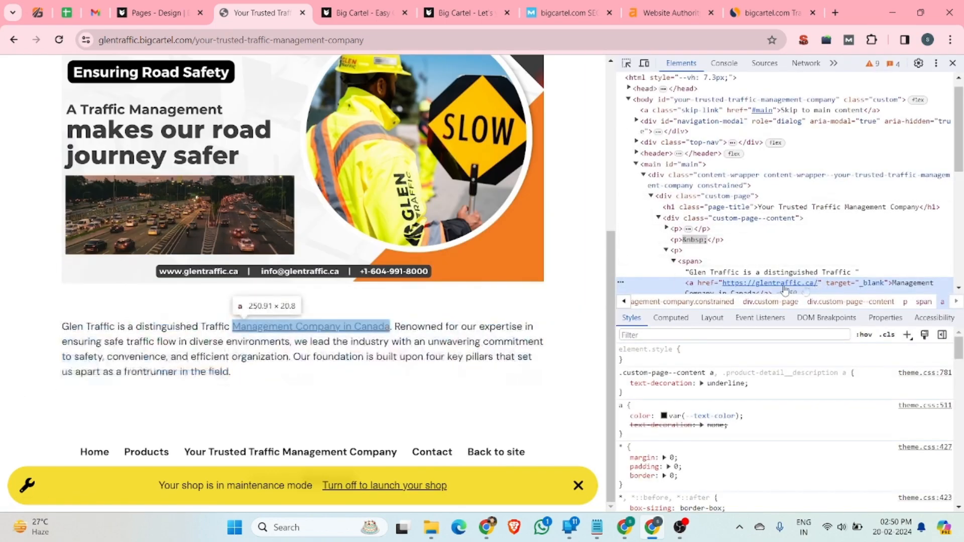
{"action": "scroll", "coordinate": [804, 246], "scroll_direction": "down", "scroll_amount": 2}
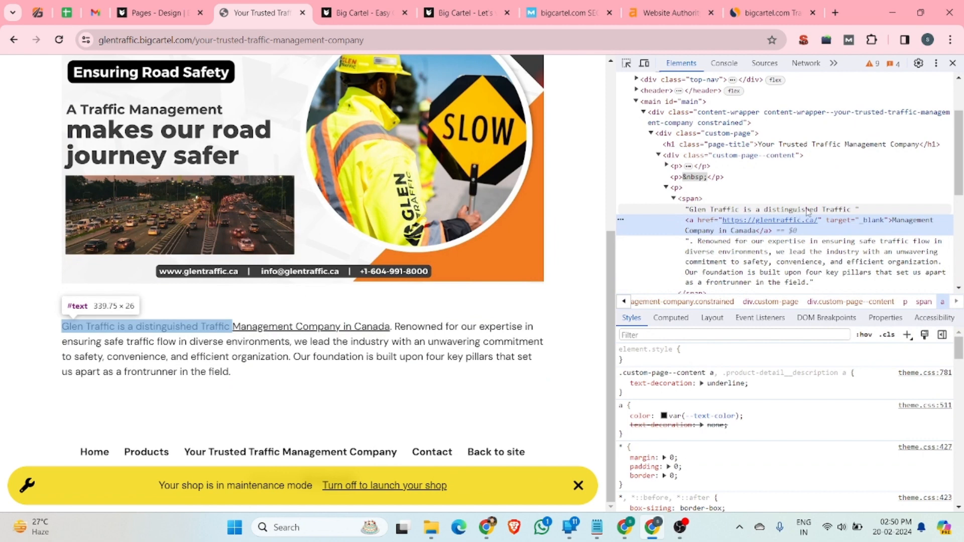
{"action": "left_click", "coordinate": [954, 64]}
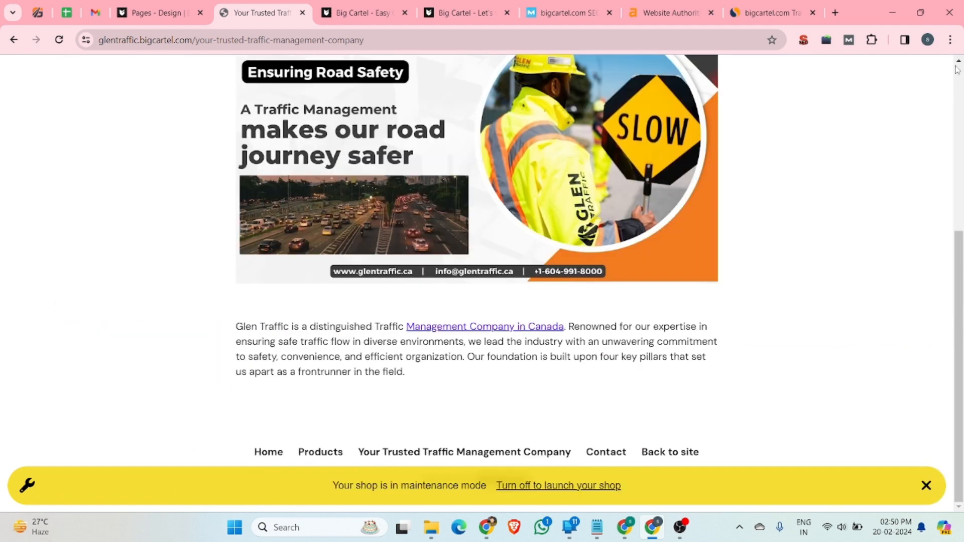